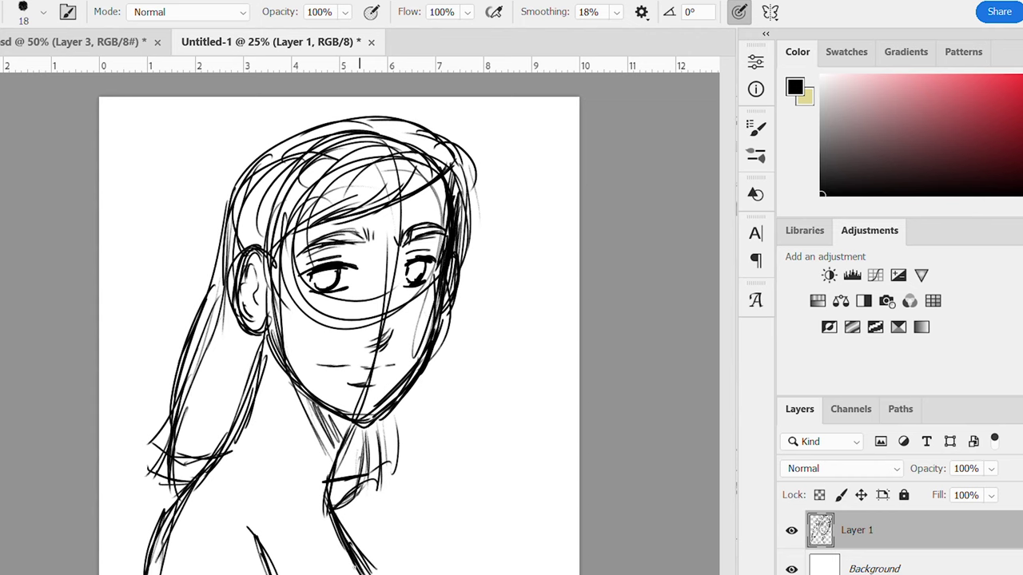
Sketch the shoulders, sleeve seam, neckline and collar folds below the neck with loose, overlapping strokes
left_click_drag(217, 465, 297, 574)
left_click_drag(252, 503, 301, 574)
mouse_move(161, 536)
left_mouse_down()
mouse_move(198, 532)
mouse_move(269, 573)
left_mouse_up()
left_click_drag(160, 551, 213, 533)
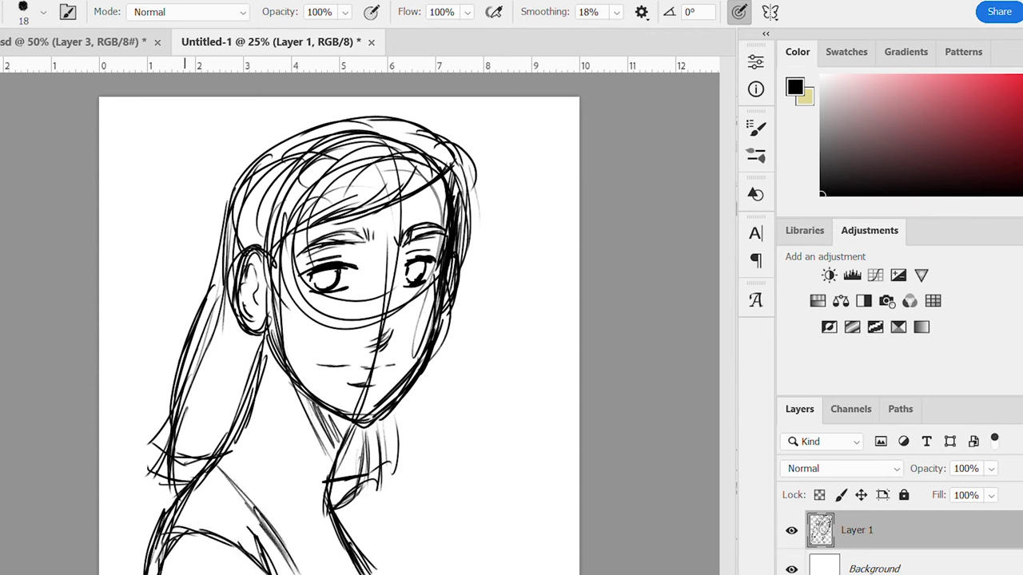
left_click_drag(329, 511, 350, 573)
left_click_drag(340, 521, 368, 557)
left_click_drag(276, 543, 304, 573)
mouse_move(328, 508)
left_mouse_down()
mouse_move(355, 574)
mouse_move(377, 545)
left_mouse_up()
left_click_drag(334, 507, 392, 574)
Sketch more strands into the hair on the crown and down the back of the head
left_click_drag(229, 224, 186, 416)
left_click_drag(219, 240, 192, 432)
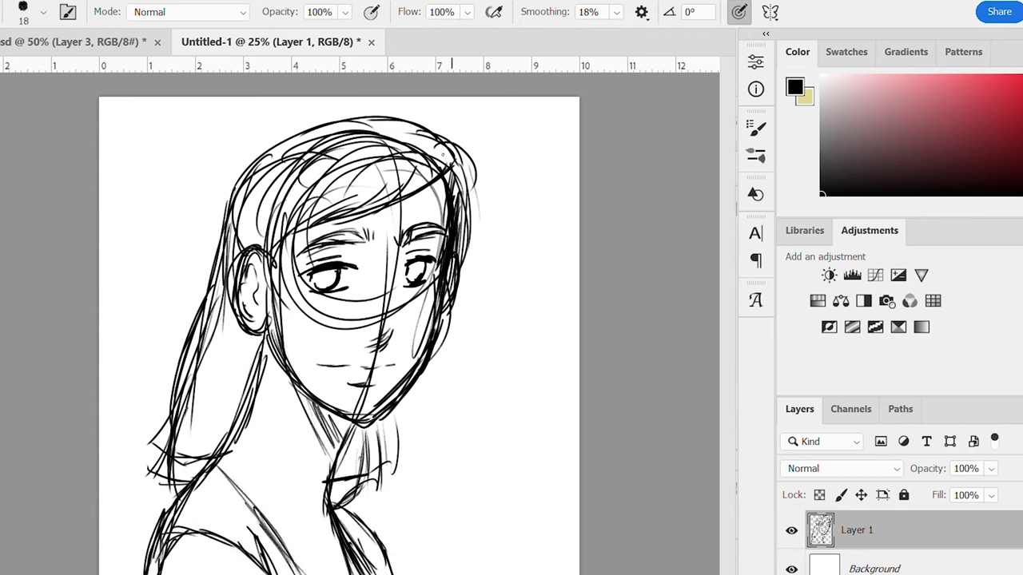
left_click_drag(240, 227, 449, 152)
left_click_drag(227, 204, 222, 334)
Lower the opacity of sketch layer Layer 1 below 35% so it serves as a faint guide
left_click(990, 469)
left_click_drag(974, 487, 923, 487)
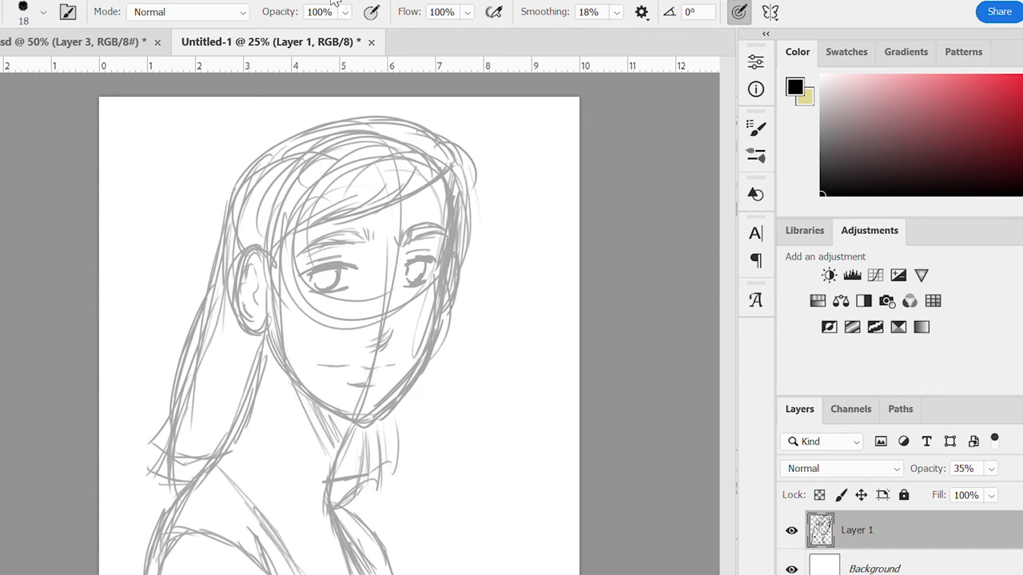
scroll(404, 572, "left", 2)
left_click(428, 553)
left_click(991, 469)
left_click_drag(991, 489, 976, 489)
Add a new layer above the sketch and set the brush to 60% smoothing and size 31
key("ctrl+shift+alt+n")
left_click(616, 12)
left_click_drag(616, 32, 658, 32)
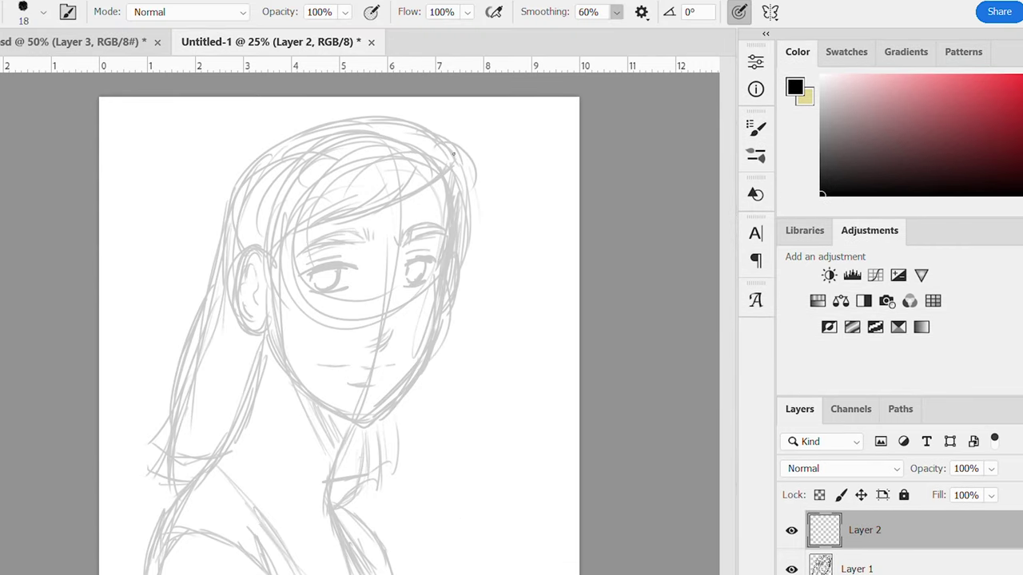
left_click(43, 12)
left_click_drag(20, 55, 25, 53)
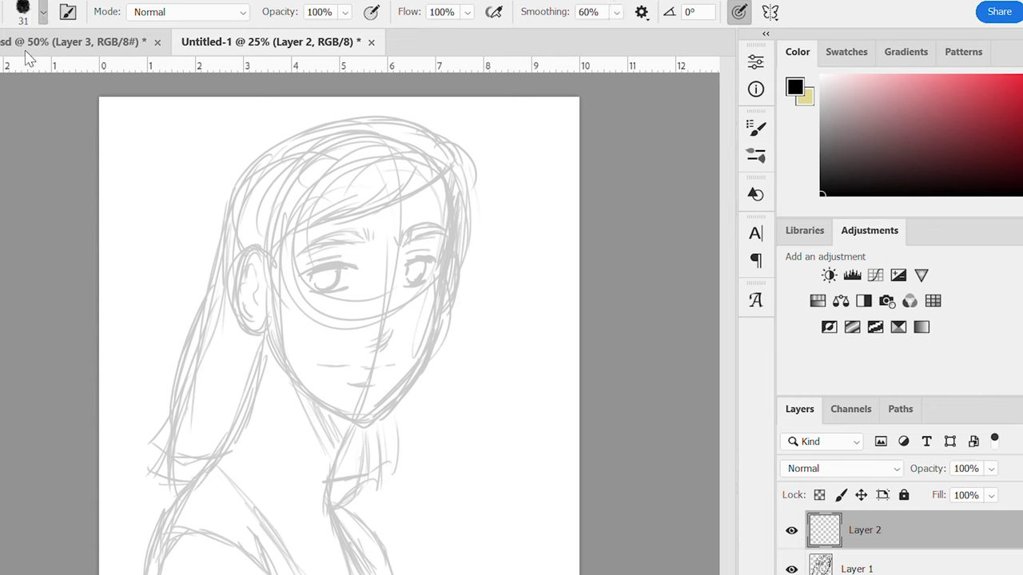
Ink the face contour from forehead to chin, the near ear and the back line of the neck
mouse_move(450, 194)
left_mouse_down()
mouse_move(437, 315)
mouse_move(338, 421)
left_mouse_up()
left_click_drag(269, 316, 278, 357)
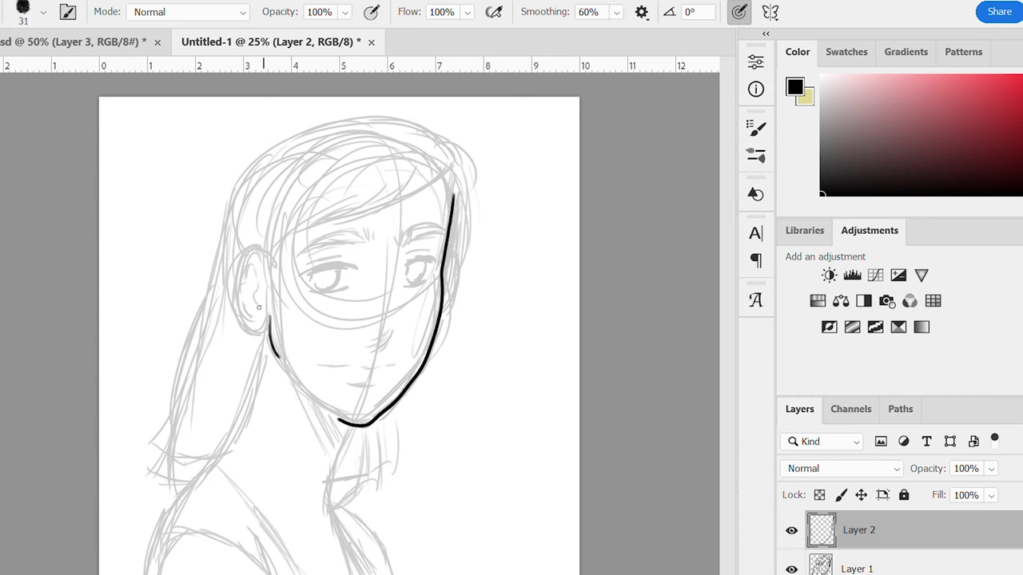
left_click_drag(244, 270, 259, 310)
mouse_move(269, 273)
left_mouse_down()
mouse_move(229, 288)
mouse_move(258, 335)
mouse_move(240, 426)
left_mouse_up()
Ink the front of the neck, the shoulders, neckline and collar with the brush at size 21
key("bracketleft")
left_click_drag(346, 425, 321, 523)
left_click_drag(240, 424, 216, 461)
mouse_move(216, 461)
left_mouse_down()
mouse_move(296, 571)
mouse_move(154, 574)
mouse_move(194, 530)
mouse_move(253, 573)
left_mouse_up()
mouse_move(323, 499)
left_mouse_down()
mouse_move(352, 574)
mouse_move(373, 528)
left_mouse_up()
left_click_drag(373, 529, 392, 574)
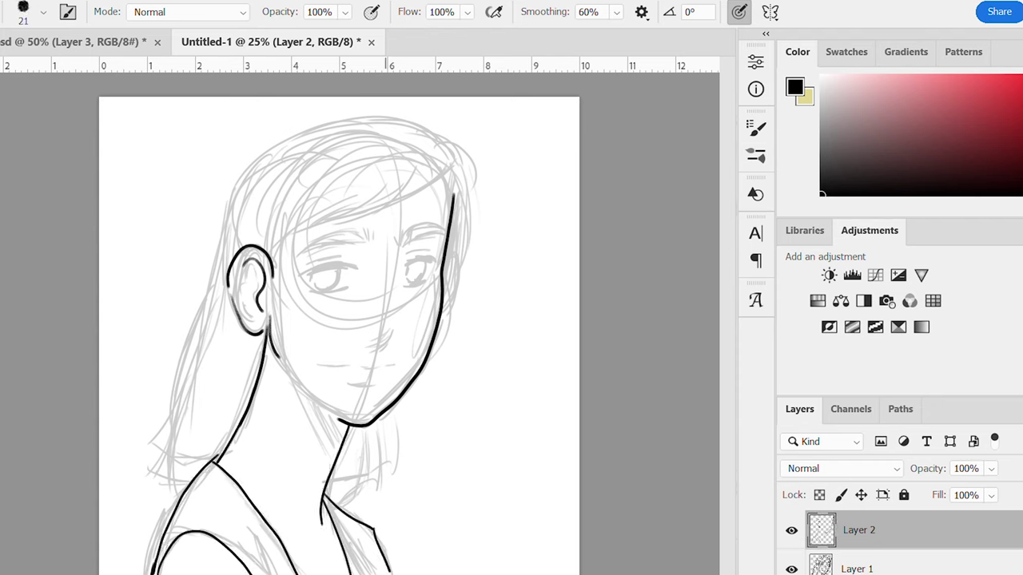
Erase and redraw the sleeve seam line, add a shoulder crease and correct the collar's lower edge
key("e")
mouse_move(231, 551)
left_mouse_down()
mouse_move(219, 538)
mouse_move(168, 541)
mouse_move(160, 569)
left_mouse_up()
key("b")
mouse_move(163, 552)
left_mouse_down()
mouse_move(213, 531)
mouse_move(248, 563)
left_mouse_up()
left_click_drag(220, 488, 214, 514)
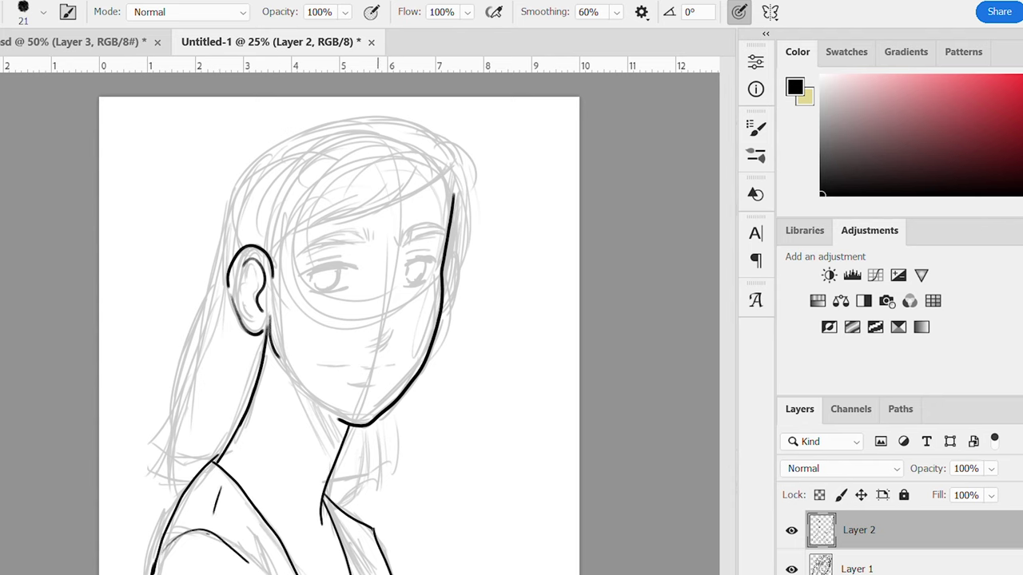
left_click_drag(373, 528, 402, 574)
key("e")
key("b")
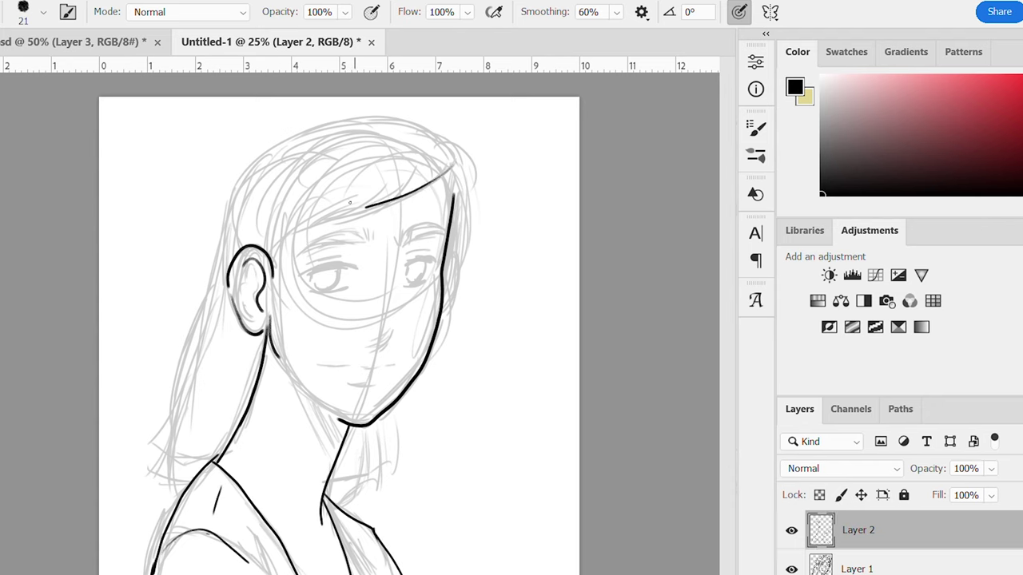
Ink the hair's parting and hairline and its outer contour from the crown down the back
mouse_move(350, 133)
left_mouse_down()
mouse_move(393, 160)
mouse_move(273, 276)
left_mouse_up()
left_click_drag(393, 162, 445, 225)
mouse_move(345, 127)
left_mouse_down()
mouse_move(295, 124)
mouse_move(202, 335)
mouse_move(206, 286)
mouse_move(181, 470)
left_mouse_up()
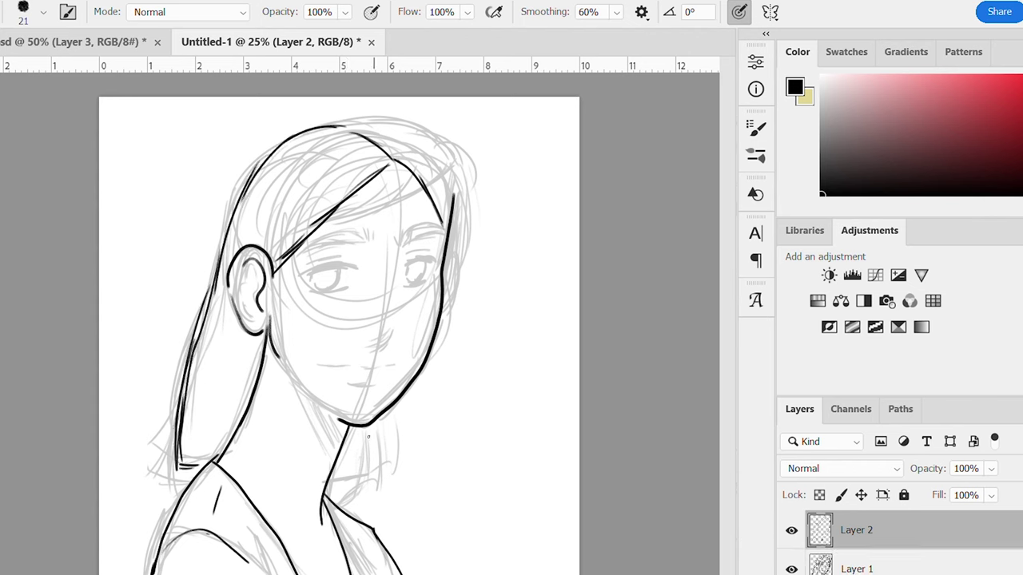
Redraw the outer edge of the back hair closer to the neck and ink the hair ends beside the throat
left_click_drag(384, 416, 369, 460)
key("e")
left_click_drag(201, 295, 195, 459)
key("b")
left_click_drag(210, 290, 189, 431)
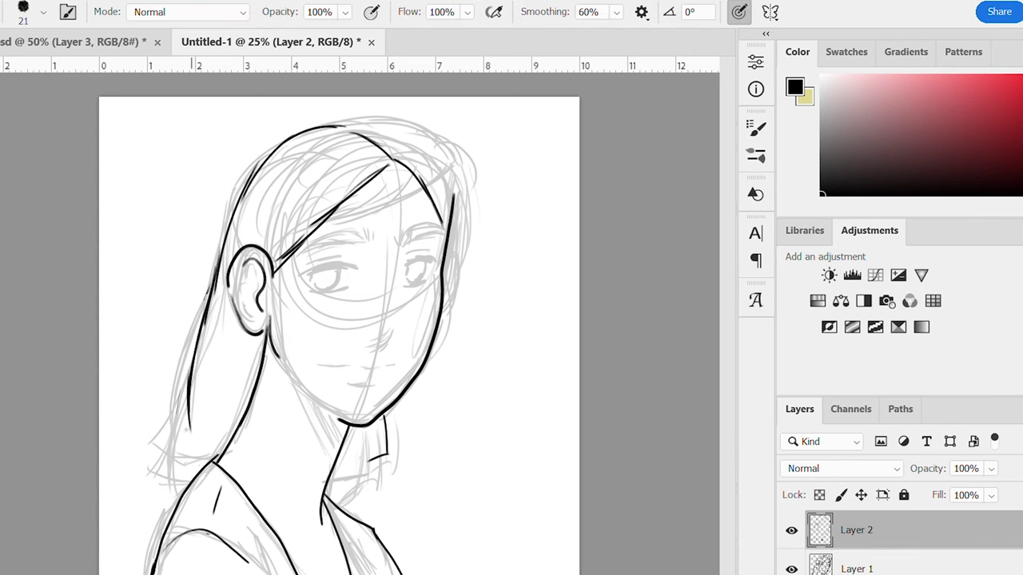
key("e")
left_click_drag(369, 459, 387, 452)
key("b")
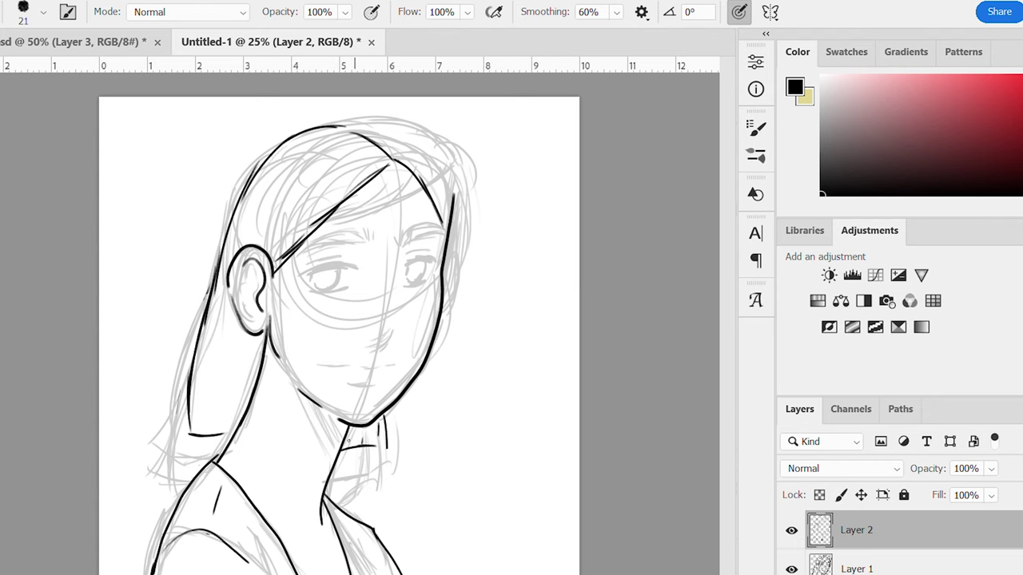
Ink long vertical strands in the hair hanging behind the near ear
mouse_move(217, 302)
left_mouse_down()
mouse_move(201, 424)
mouse_move(229, 428)
left_mouse_up()
left_click_drag(243, 326, 230, 408)
left_click_drag(226, 290, 213, 380)
left_click_drag(215, 405, 212, 430)
left_click_drag(218, 261, 199, 316)
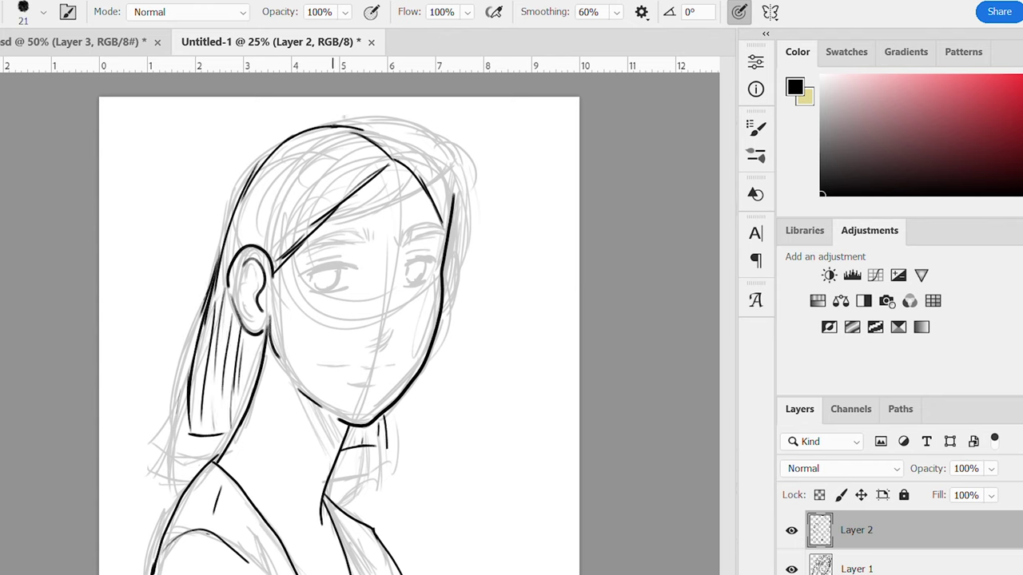
Ink the hair contour and ear on the far side of the head, plus the nose and mouth
left_click_drag(332, 125, 462, 201)
left_click_drag(455, 257, 442, 313)
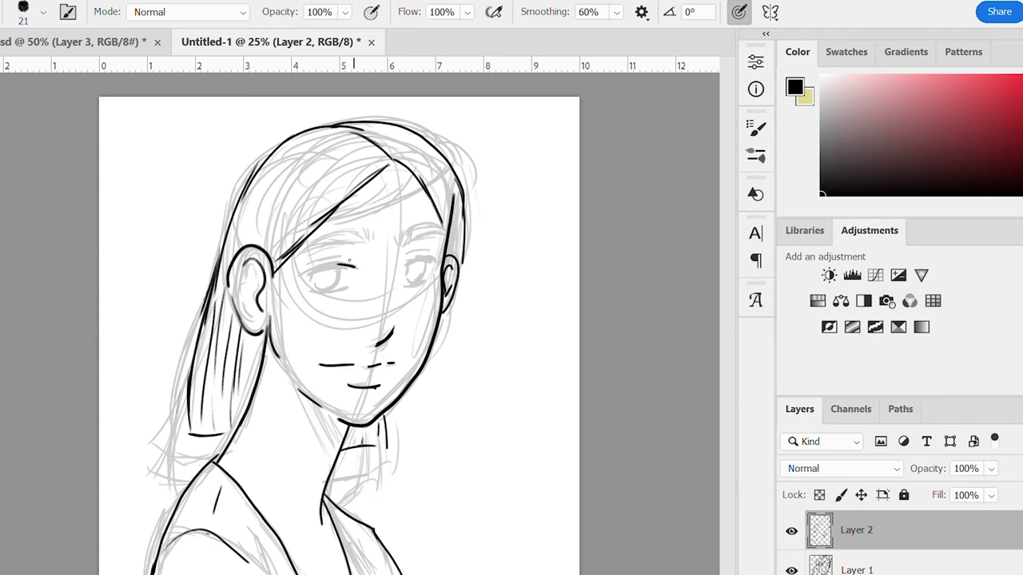
Ink both eyes with upper and lower lids, irises and lashes
left_click_drag(355, 264, 300, 274)
mouse_move(297, 275)
left_mouse_down()
mouse_move(332, 259)
mouse_move(345, 286)
left_mouse_up()
left_click_drag(438, 258, 404, 262)
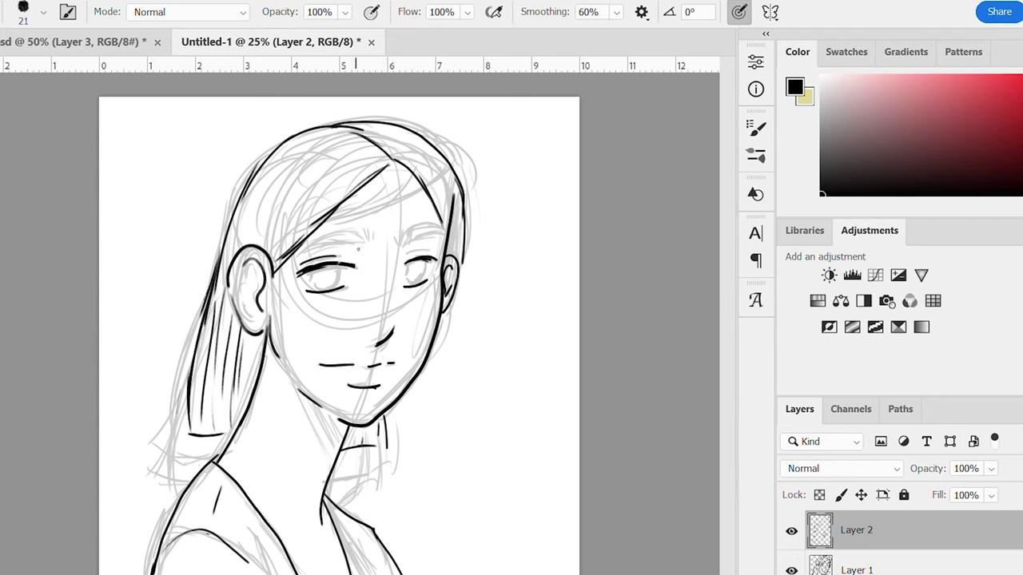
left_click_drag(313, 267, 339, 285)
mouse_move(409, 264)
left_mouse_down()
mouse_move(406, 273)
mouse_move(429, 272)
left_mouse_up()
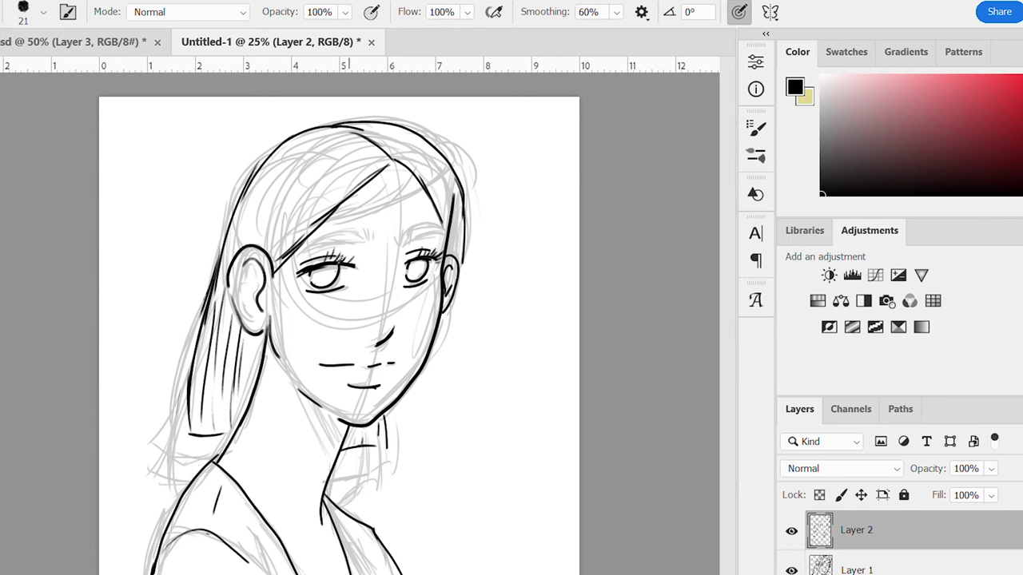
Ink the far eyebrow and erase the face contour where it overlaps the far-side hair
left_click_drag(424, 228, 440, 231)
key("e")
left_click_drag(453, 195, 444, 254)
Add dense strands to the hair below the near ear and ink the near eyebrow
key("b")
left_click_drag(238, 403, 245, 339)
left_click_drag(257, 396, 258, 334)
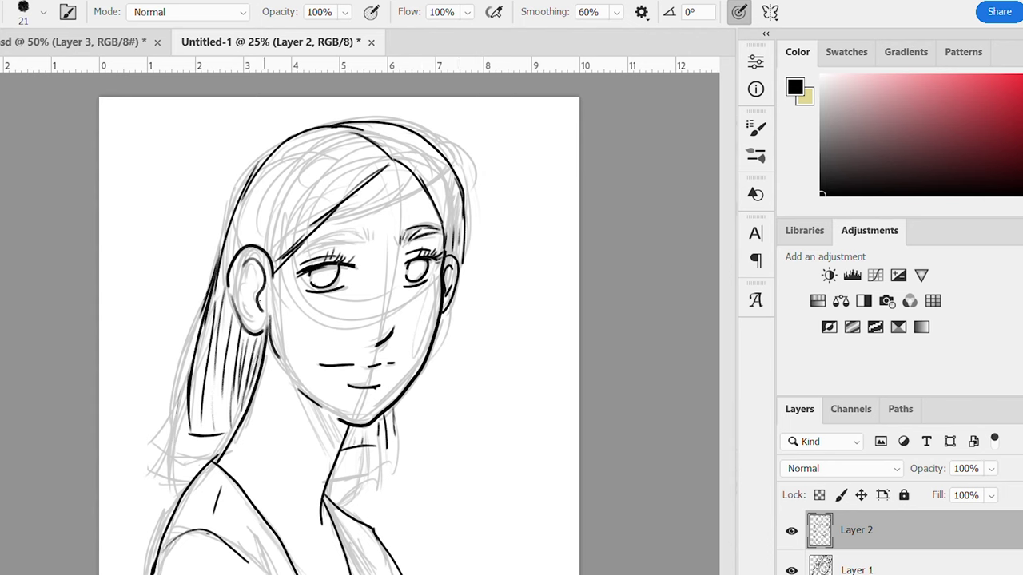
left_click_drag(360, 243, 312, 252)
left_click_drag(336, 233, 297, 257)
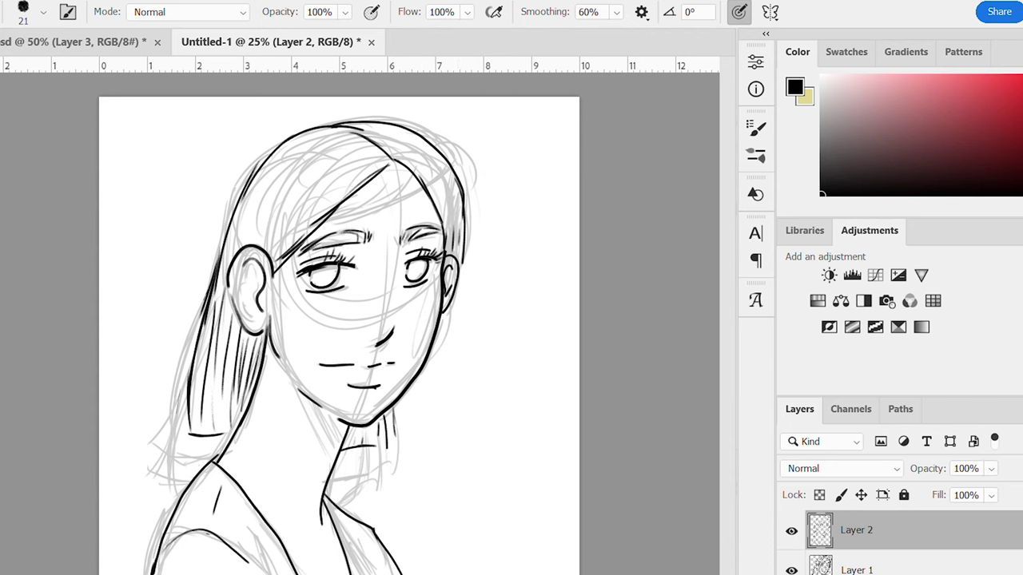
Ink the far-side hair below the ear with strands and ends, and add ear studs and pupils
key("e")
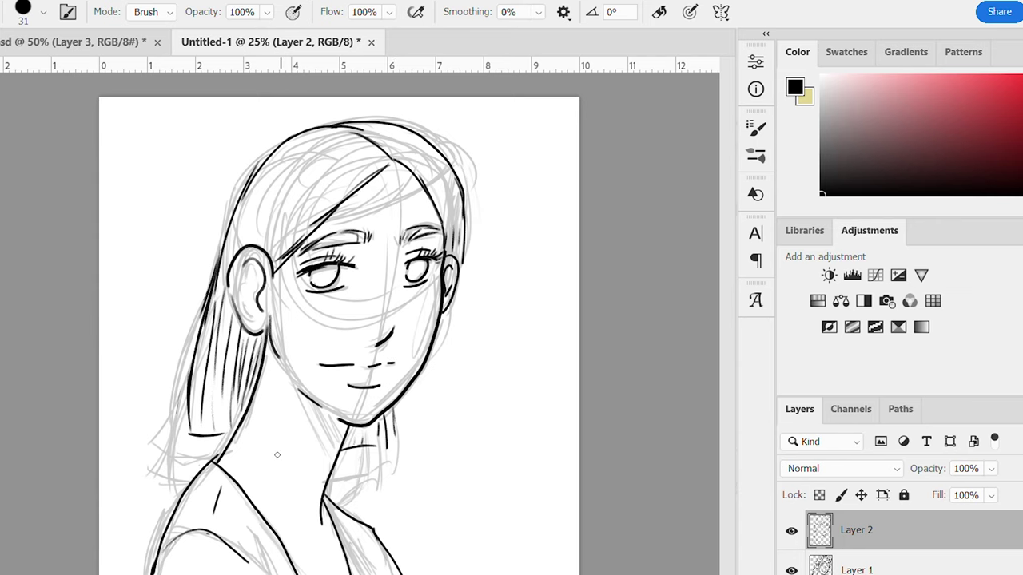
key("b")
left_click_drag(437, 328, 433, 406)
left_click_drag(397, 431, 423, 414)
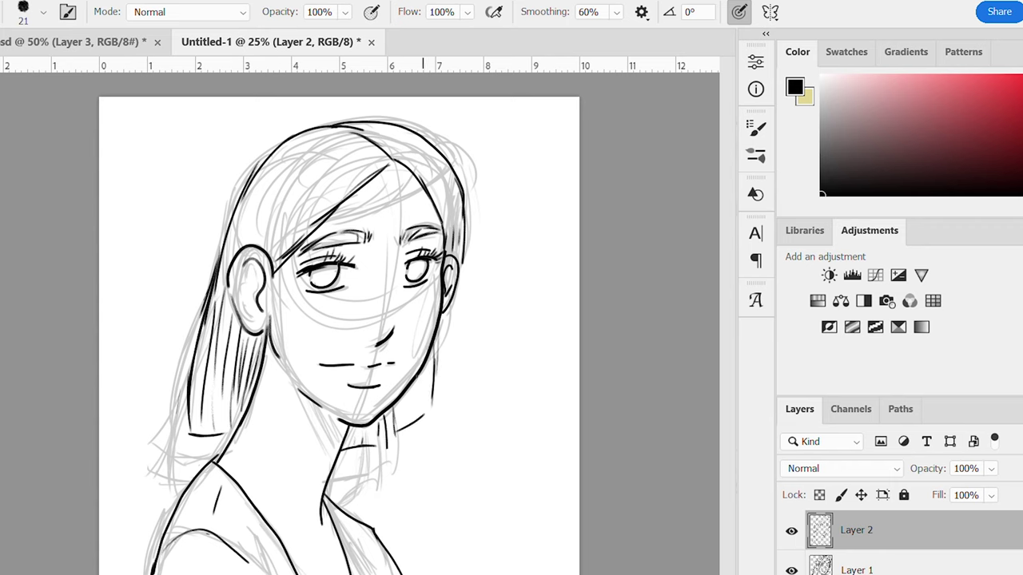
left_click_drag(423, 372, 415, 417)
left_click_drag(404, 394, 400, 423)
left_click_drag(408, 389, 404, 420)
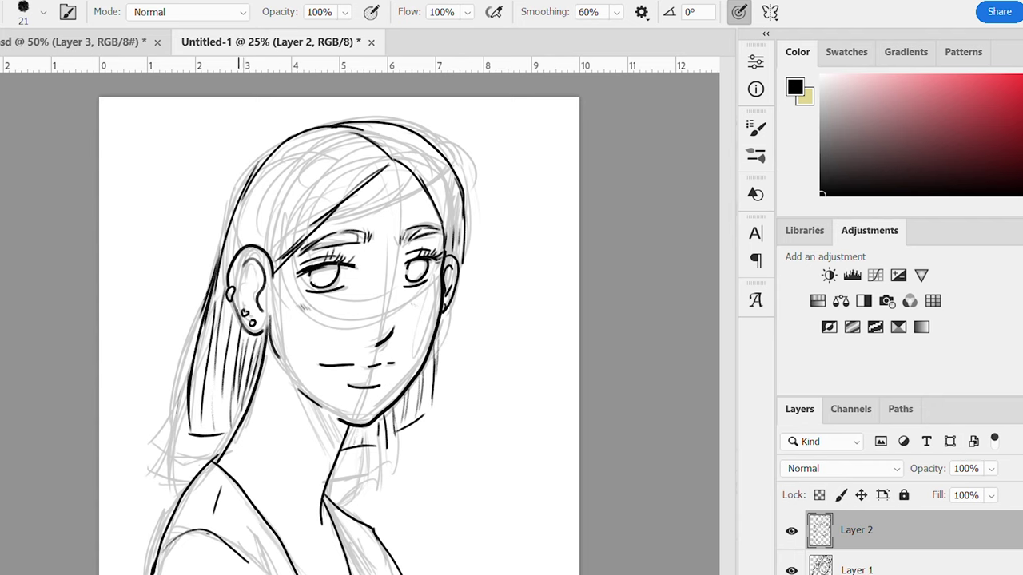
left_click_drag(460, 264, 444, 389)
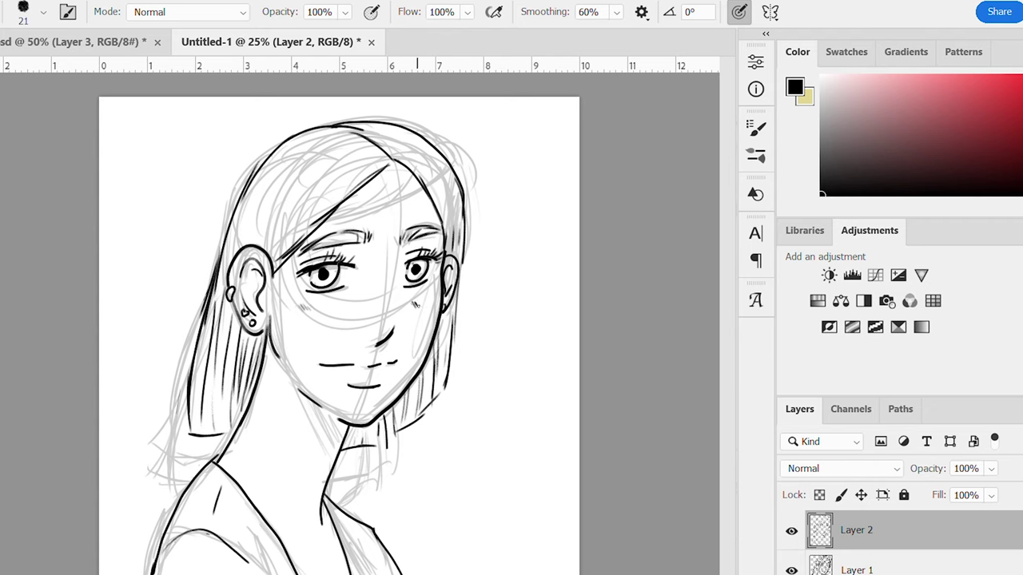
Lock the line art layer, hide the sketch layer and add a new layer between them for colouring
left_click(904, 495)
left_click(791, 570)
left_click(856, 570)
key("ctrl+alt+shift+n")
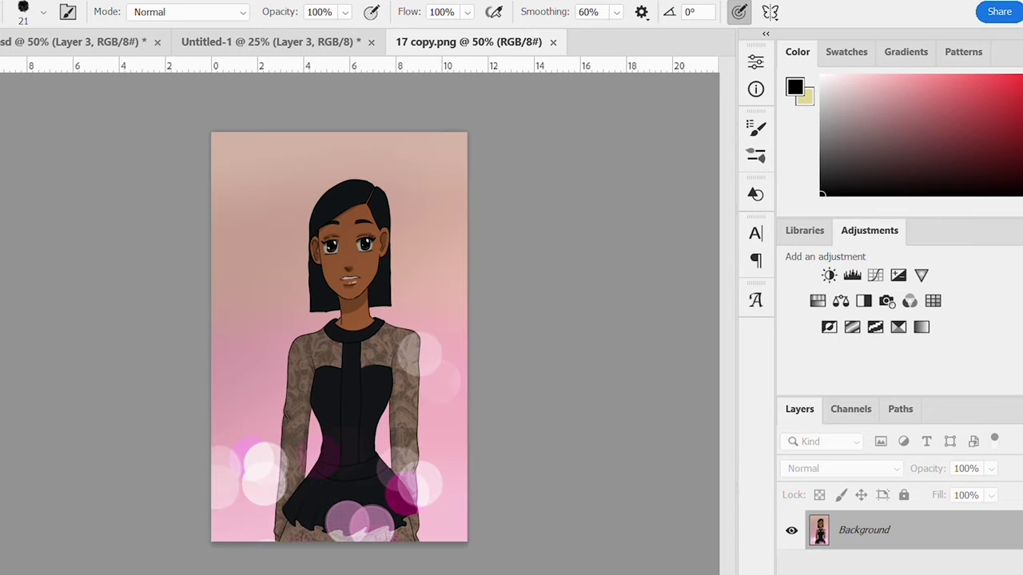
Sample the skin tones from 17 copy.png and paint the face, ears, neck and chest with the lighter brown
key("i")
left_click_drag(343, 245, 346, 300)
key("ctrl+shift+Tab")
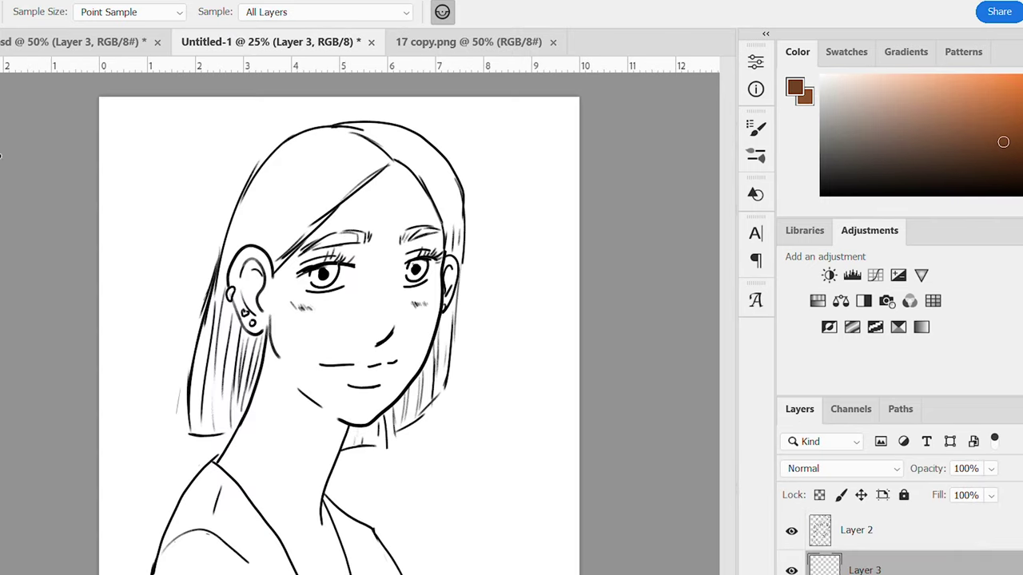
key("b")
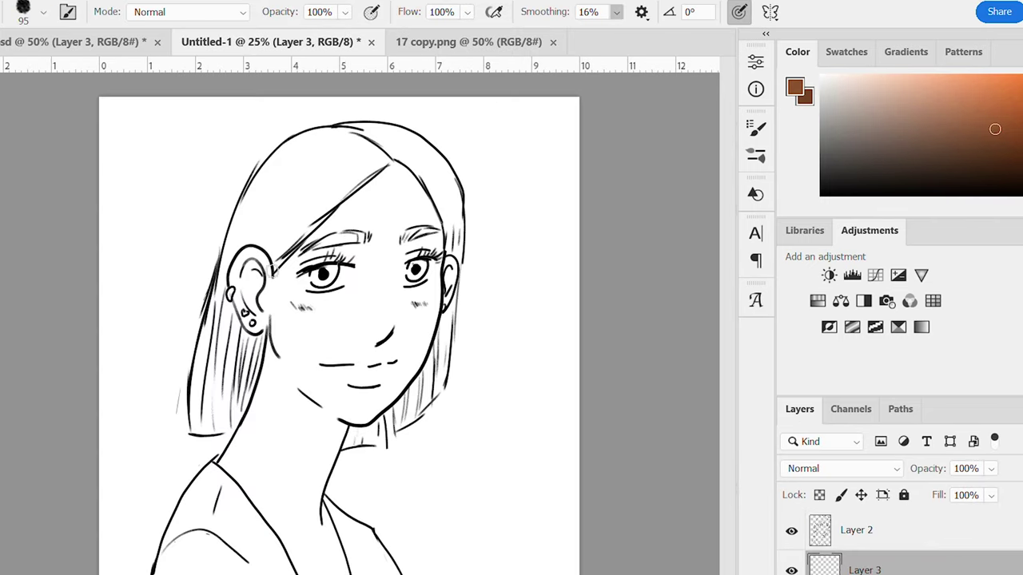
mouse_move(367, 199)
left_mouse_down()
mouse_move(264, 240)
mouse_move(264, 328)
mouse_move(303, 384)
mouse_move(381, 252)
mouse_move(424, 287)
mouse_move(395, 290)
mouse_move(368, 344)
mouse_move(406, 369)
mouse_move(343, 400)
mouse_move(320, 319)
mouse_move(248, 472)
mouse_move(304, 498)
mouse_move(336, 431)
mouse_move(295, 559)
mouse_move(343, 566)
mouse_move(225, 496)
left_mouse_up()
Paint a shadow under the jaw across the neck in the darker brown, using brush sizes 31 and 47
key("x")
left_click(43, 12)
left_click_drag(42, 58, 34, 58)
left_click_drag(275, 356, 326, 431)
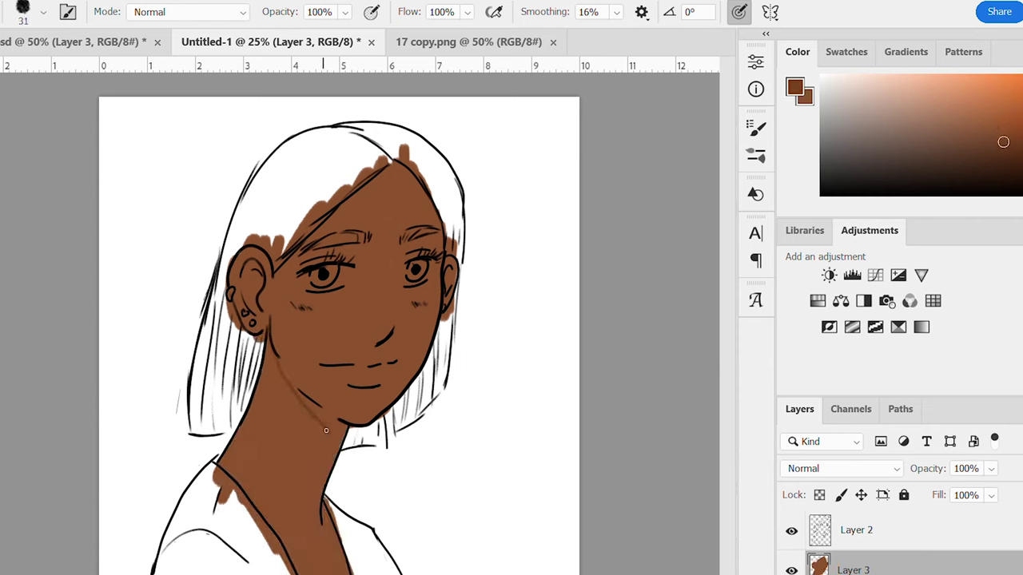
key("bracketright")
key("bracketright")
mouse_move(271, 343)
left_mouse_down()
mouse_move(336, 423)
mouse_move(337, 445)
left_mouse_up()
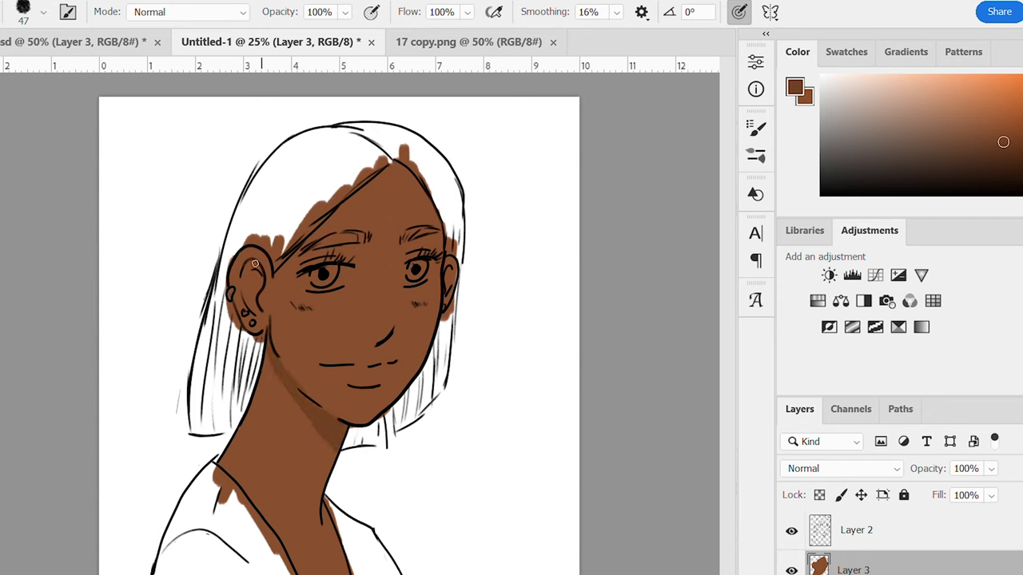
Shade the inner ears, eyelids, nose and area under the lower lip with the darker brown skin tone
mouse_move(256, 263)
left_mouse_down()
mouse_move(251, 309)
mouse_move(256, 265)
left_mouse_up()
left_click_drag(305, 257, 335, 251)
left_click_drag(410, 247, 429, 241)
left_click_drag(389, 334, 378, 346)
left_click_drag(349, 388, 377, 388)
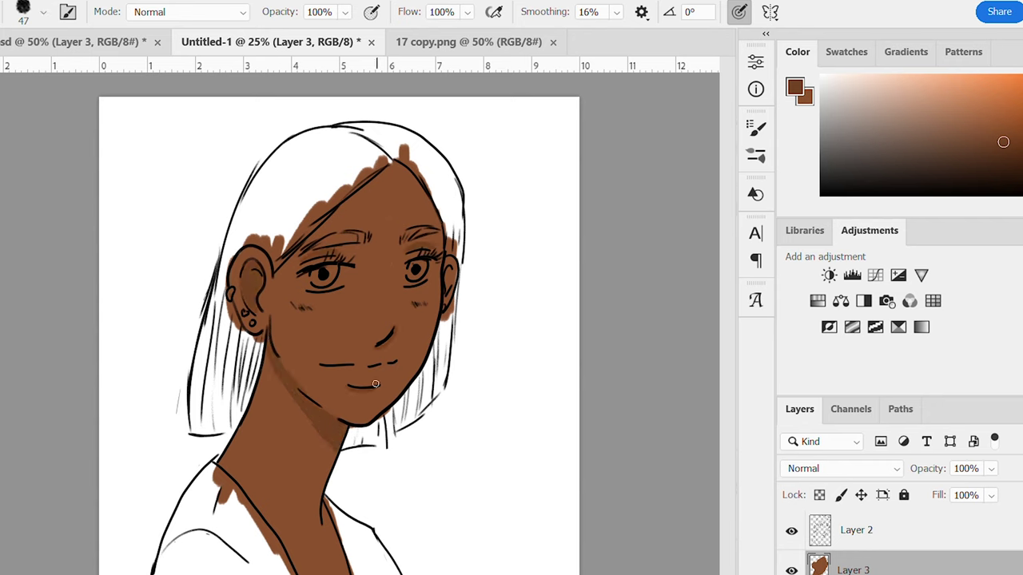
left_click_drag(450, 271, 445, 286)
mouse_move(390, 164)
left_mouse_down()
mouse_move(305, 236)
mouse_move(432, 224)
mouse_move(438, 233)
mouse_move(311, 240)
left_mouse_up()
key("ctrl+z")
Sample the pale eye colour from 17 copy.png and paint the whites of both eyes
left_click(412, 42)
key("i")
left_click(365, 247)
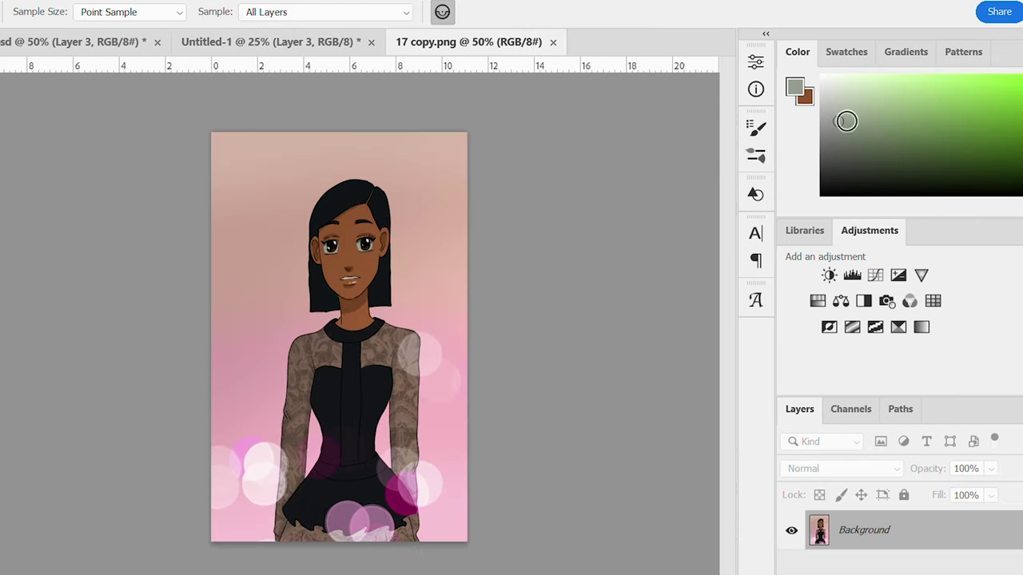
left_click(365, 247)
left_click(365, 248)
left_click(271, 42)
key("b")
mouse_move(416, 262)
left_mouse_down()
mouse_move(406, 278)
mouse_move(428, 268)
left_mouse_up()
left_click_drag(303, 280, 346, 275)
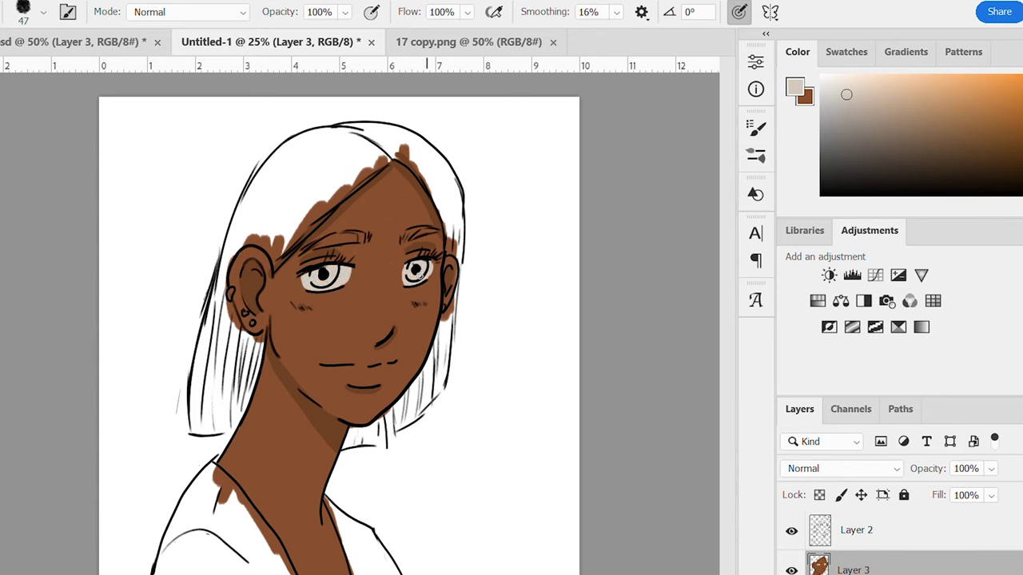
Shade the whites of the eyes and fill both irises with a very dark brown
left_click_drag(858, 116, 852, 110)
left_click_drag(405, 271, 423, 263)
left_click(412, 267, "alt")
mouse_move(316, 275)
left_mouse_down()
mouse_move(324, 280)
mouse_move(310, 278)
left_mouse_up()
left_click(999, 176)
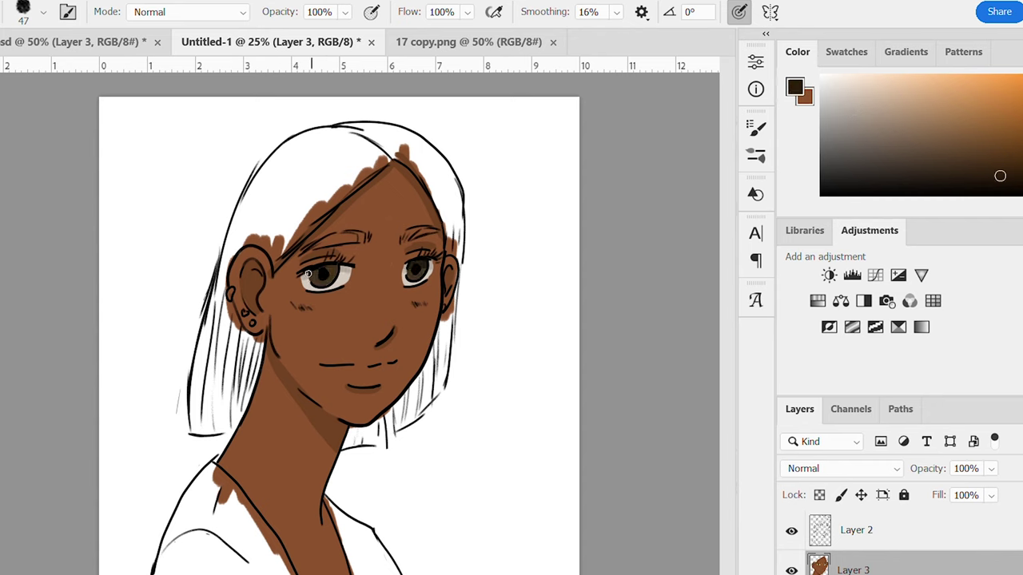
Add off-white highlights to both eyes and golden-brown light to the lower irises
left_click(826, 83)
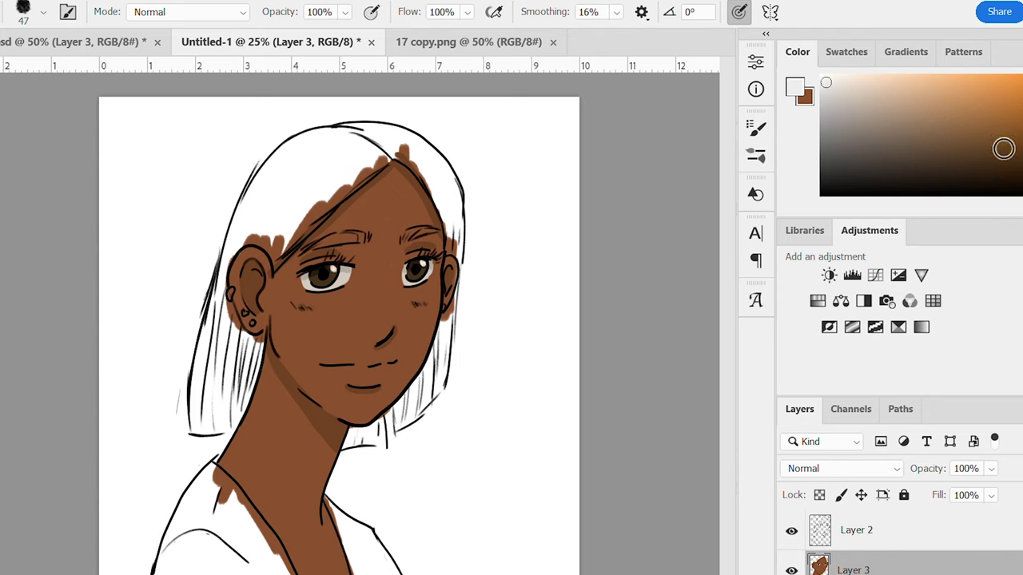
left_click(1020, 120)
left_click_drag(316, 280, 326, 280)
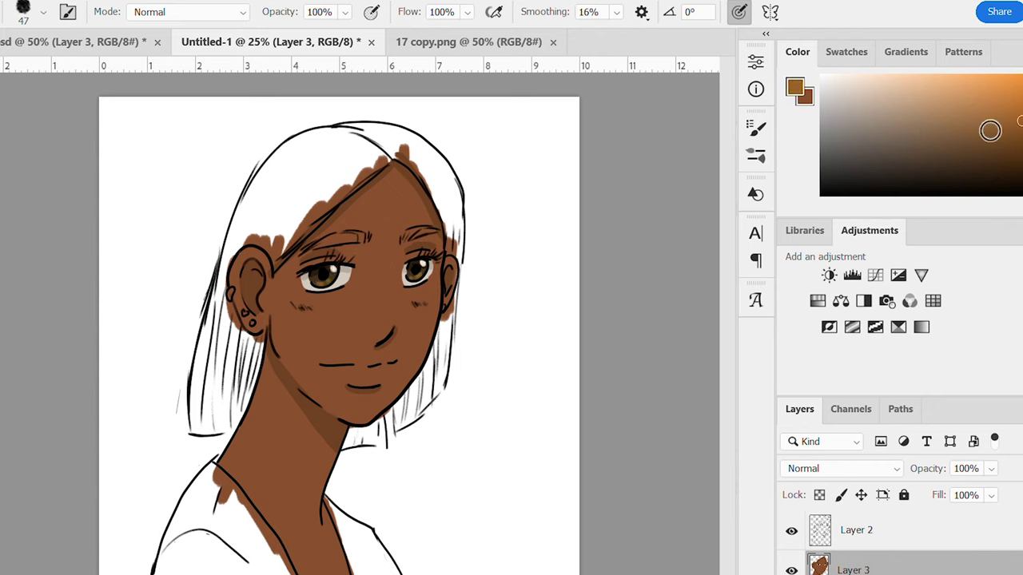
Paint a light tan highlight on the lower lip and darken the upper lip with a deep reddish brown
left_click(346, 378, "alt")
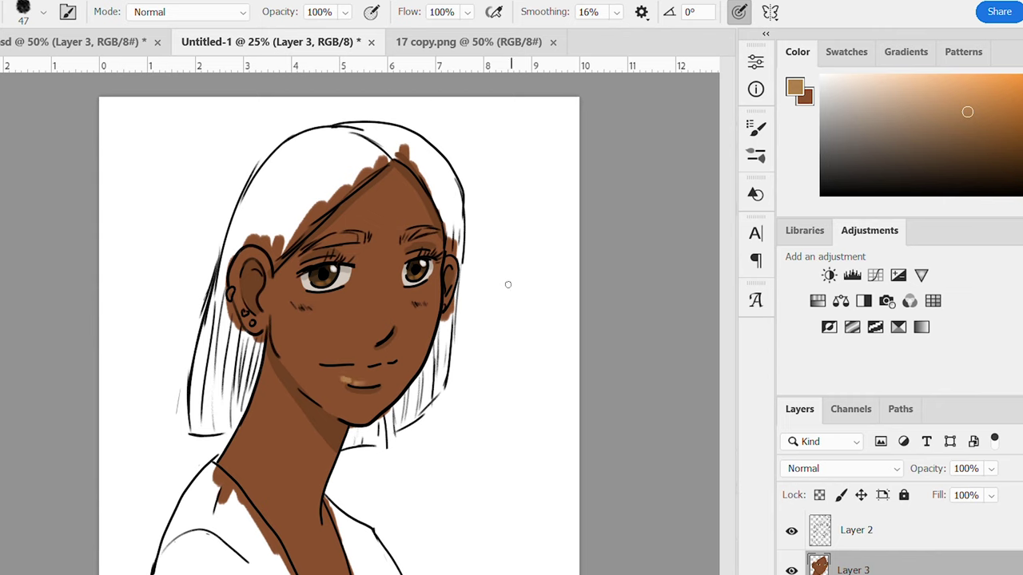
left_click(360, 350, "alt")
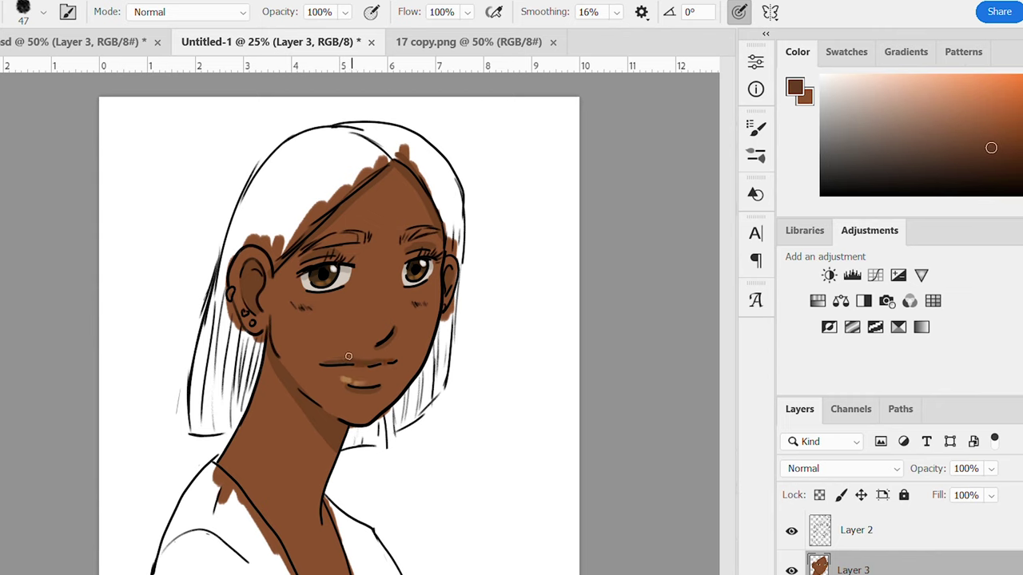
Sample the skin tone, shift it to a redder brown, and paint blush on both cheeks, the nose and the chest
left_click(361, 319, "alt")
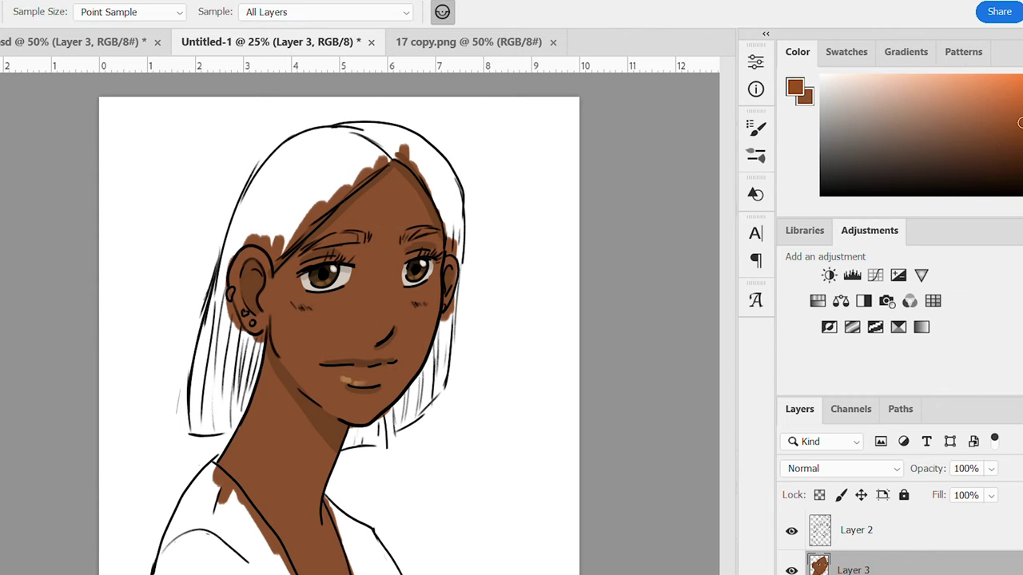
left_click_drag(298, 318, 330, 310)
left_click_drag(413, 313, 428, 302)
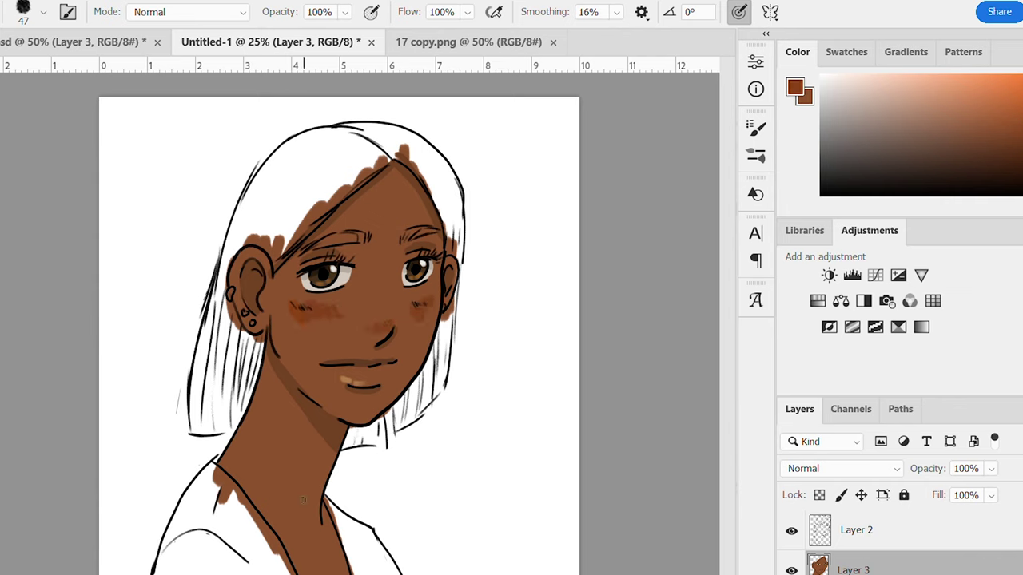
left_click_drag(328, 520, 344, 573)
Smudge the blush on the cheeks, nose and chest into the skin at 19% strength
key("r")
left_click(43, 12)
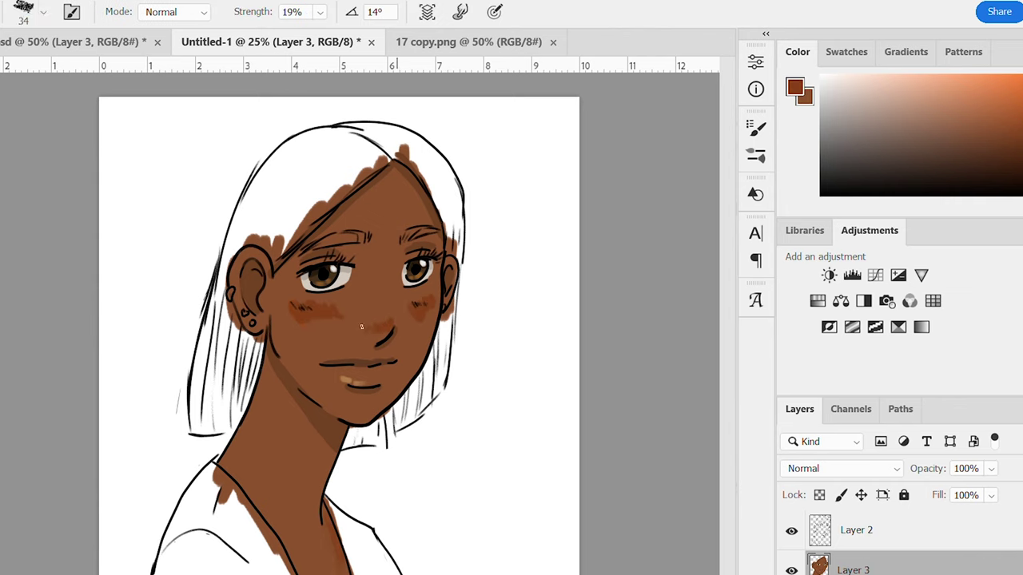
left_click(43, 12)
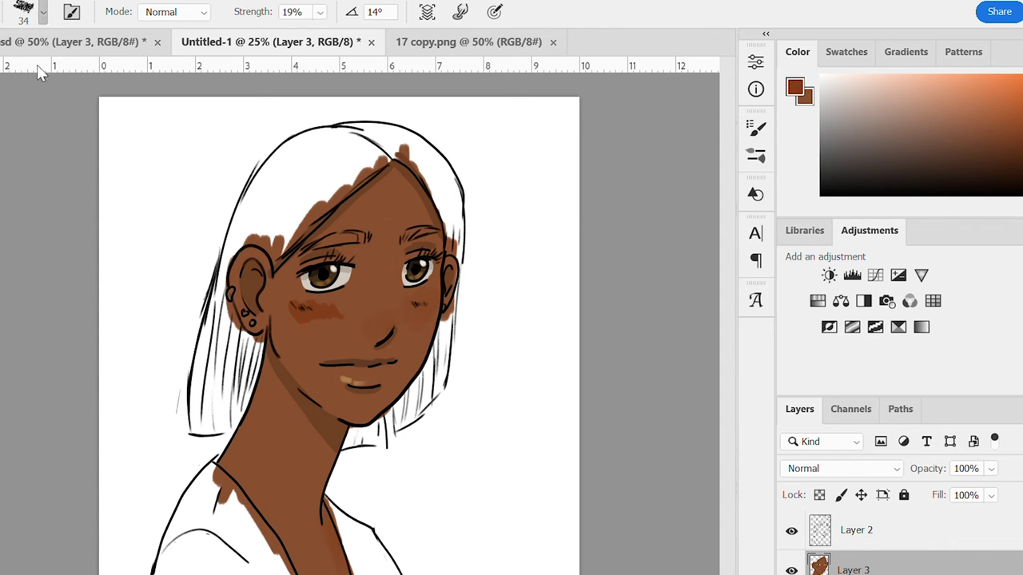
left_click_drag(39, 66, 43, 66)
left_click_drag(334, 313, 292, 307)
Choose a dark grey, check it against 17 copy.png, and fill all of the portrait's hair with it on Layer 3
left_click(821, 172)
left_click(470, 41)
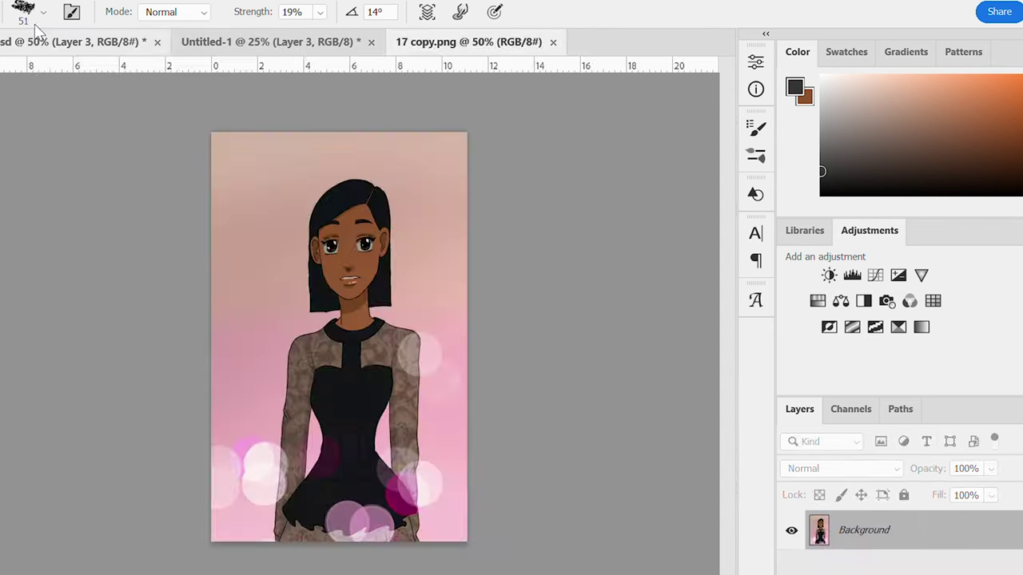
left_click(73, 42)
left_click(270, 41)
key("b")
left_click(371, 12)
mouse_move(356, 165)
left_mouse_down()
mouse_move(337, 189)
mouse_move(380, 156)
mouse_move(348, 140)
mouse_move(303, 160)
mouse_move(312, 190)
mouse_move(255, 244)
mouse_move(291, 183)
mouse_move(272, 155)
mouse_move(259, 168)
mouse_move(189, 399)
mouse_move(225, 316)
mouse_move(254, 336)
mouse_move(248, 399)
mouse_move(224, 424)
left_mouse_up()
mouse_move(244, 343)
left_mouse_down()
mouse_move(209, 420)
mouse_move(222, 432)
mouse_move(232, 404)
left_mouse_up()
mouse_move(449, 297)
left_mouse_down()
mouse_move(431, 375)
mouse_move(386, 416)
mouse_move(349, 427)
mouse_move(366, 435)
mouse_move(386, 428)
mouse_move(431, 383)
mouse_move(413, 368)
left_mouse_up()
mouse_move(404, 148)
left_mouse_down()
mouse_move(454, 258)
mouse_move(441, 188)
mouse_move(449, 166)
mouse_move(430, 183)
mouse_move(375, 134)
mouse_move(399, 132)
mouse_move(386, 133)
left_mouse_up()
Shade the hair's crown and side lengths with a darker near-black grey and smudge the strokes smooth
left_click(826, 179)
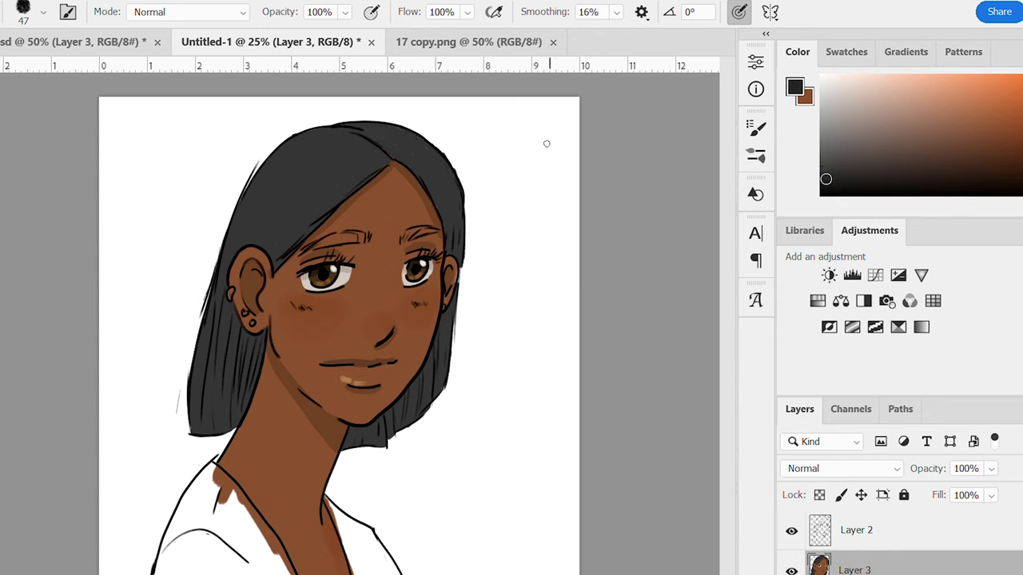
mouse_move(427, 381)
left_mouse_down()
mouse_move(398, 397)
mouse_move(387, 430)
left_mouse_up()
mouse_move(242, 334)
left_mouse_down()
mouse_move(233, 414)
mouse_move(246, 381)
mouse_move(248, 395)
left_mouse_up()
mouse_move(365, 141)
left_mouse_down()
mouse_move(263, 167)
mouse_move(385, 128)
left_mouse_up()
key("r")
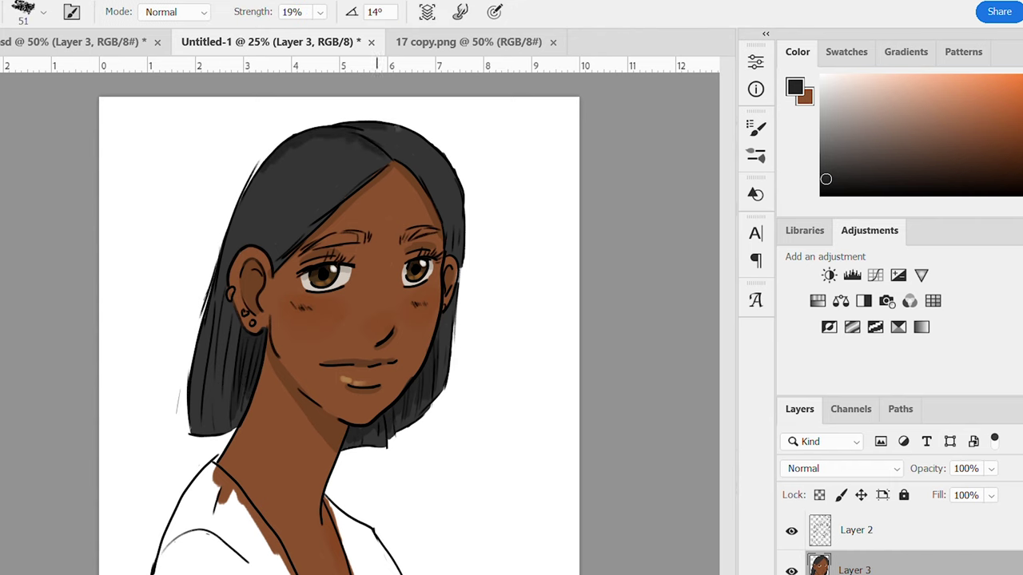
Sample the near-black shade from the hair and paint both eyebrows solid with it
key("b")
left_click(397, 382, "alt")
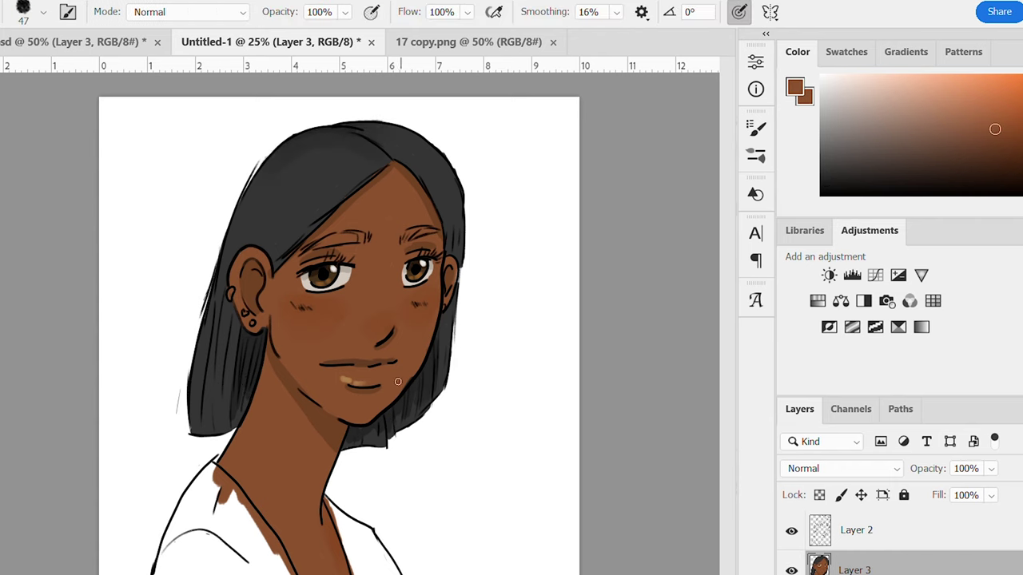
left_click(353, 435, "alt")
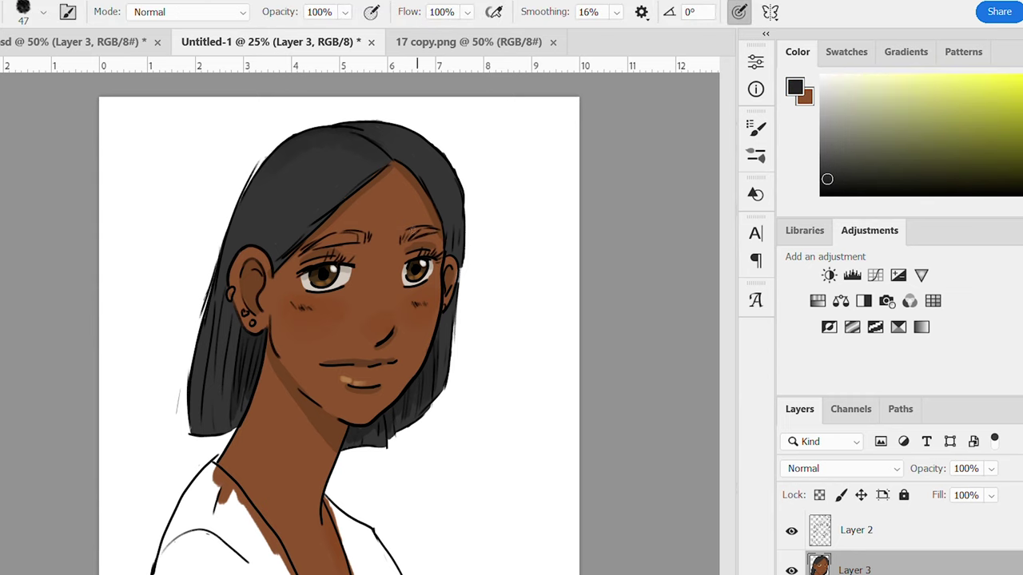
mouse_move(408, 237)
left_mouse_down()
mouse_move(434, 229)
mouse_move(402, 240)
left_mouse_up()
left_click_drag(318, 245, 366, 238)
left_click_drag(366, 238, 317, 242)
Choose a light pink and add a new layer below the hidden sketch Layer 1 for the background
left_click_drag(1022, 127, 1022, 92)
left_click(939, 101)
left_click(1022, 86)
left_click(901, 94)
left_click_drag(901, 94, 885, 88)
mouse_move(200, 568)
left_mouse_down()
mouse_move(232, 532)
mouse_move(275, 515)
mouse_move(209, 559)
left_mouse_up()
key("ctrl+z")
scroll(879, 551, "down", 2)
left_click(871, 571)
key("ctrl+shift+alt+n")
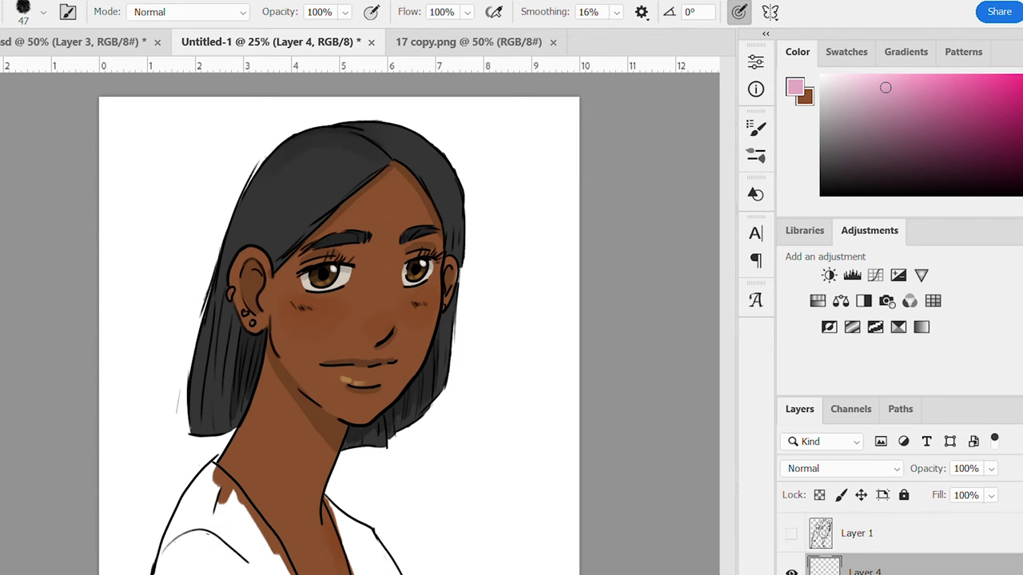
Fill the background on Layer 4 with pink, then refill it with a lighter salmon pink
key("g")
left_click(150, 412)
left_click(1022, 78)
left_click(883, 90)
left_click_drag(883, 90, 893, 80)
left_click(142, 285)
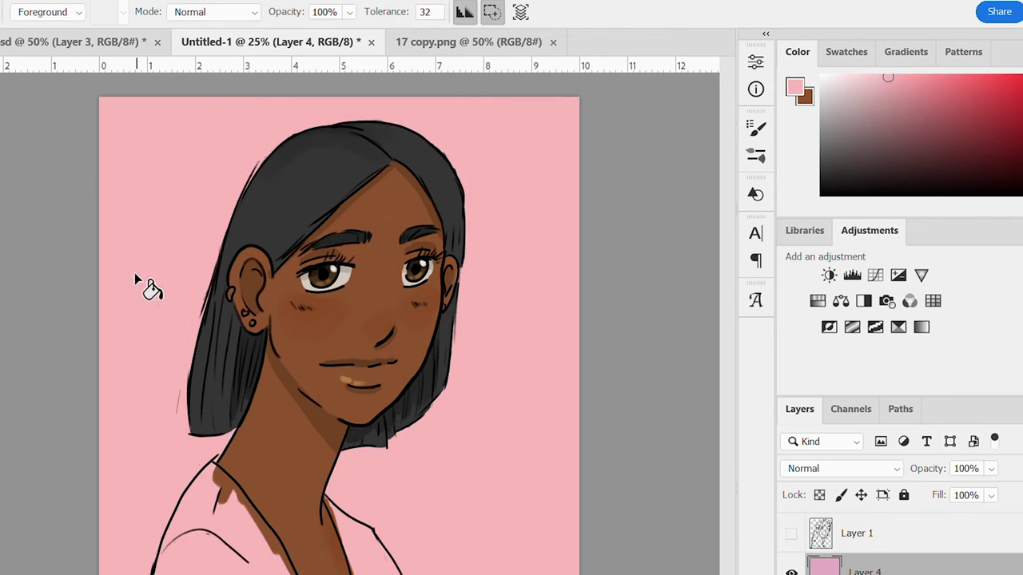
Draw a large circle in a deeper rose pink behind the head and centre it around the face
left_click(933, 98)
key("u")
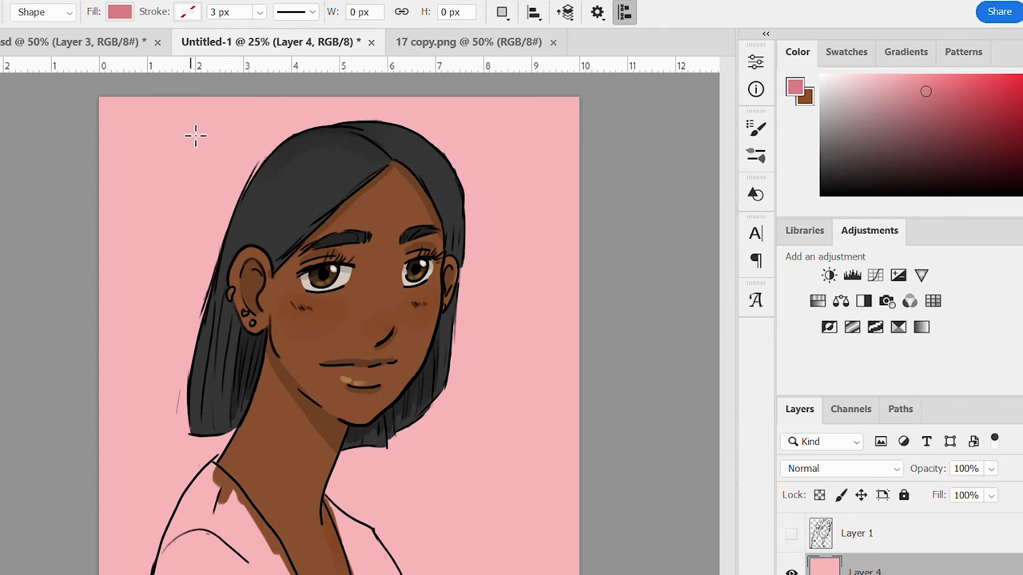
left_click_drag(164, 112, 497, 461)
key("v")
left_click_drag(469, 306, 479, 304)
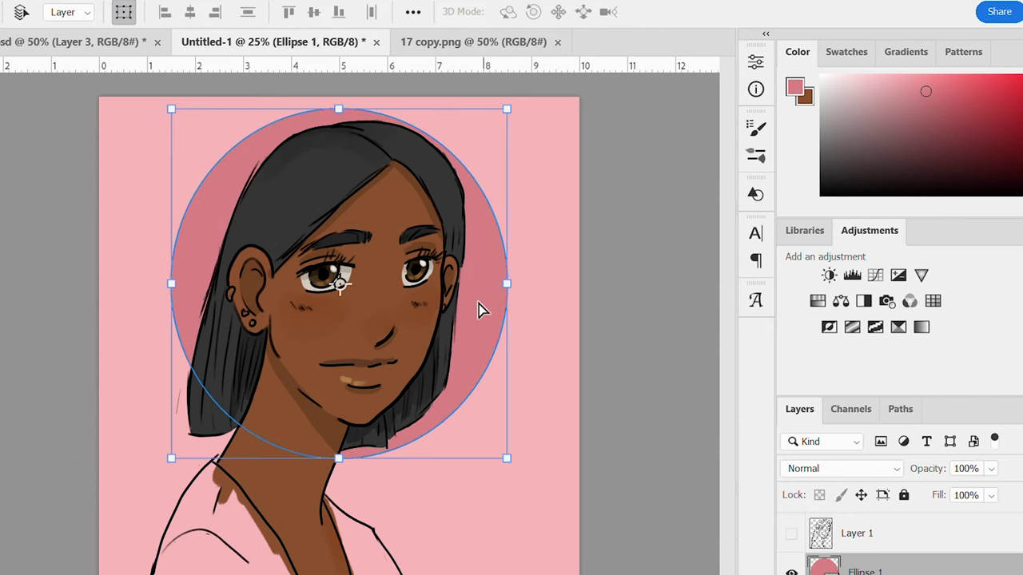
Paint the whole shirt white on Layer 3 with a 62 px brush, covering the stray skin colour along the neckline
key("b")
scroll(984, 550, "up", 2)
left_click(984, 550)
left_click(1022, 182)
left_click(822, 75)
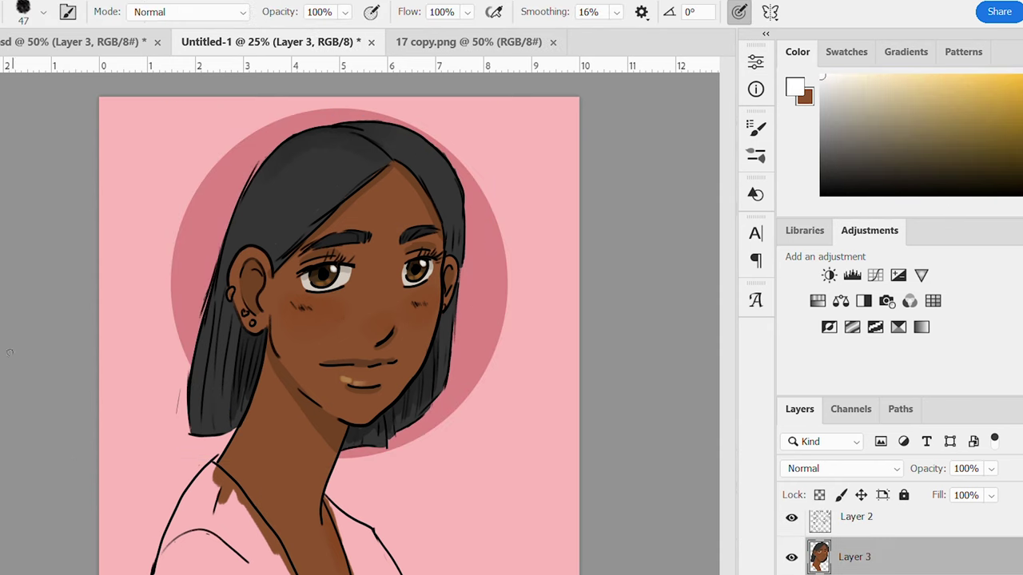
key("bracketright")
key("bracketright")
mouse_move(354, 543)
left_mouse_down()
mouse_move(372, 548)
mouse_move(340, 524)
mouse_move(369, 522)
mouse_move(326, 502)
left_mouse_up()
mouse_move(221, 522)
left_mouse_down()
mouse_move(254, 566)
mouse_move(277, 554)
mouse_move(236, 500)
mouse_move(204, 512)
mouse_move(232, 559)
mouse_move(193, 535)
mouse_move(172, 559)
mouse_move(164, 543)
mouse_move(191, 479)
mouse_move(210, 503)
left_mouse_up()
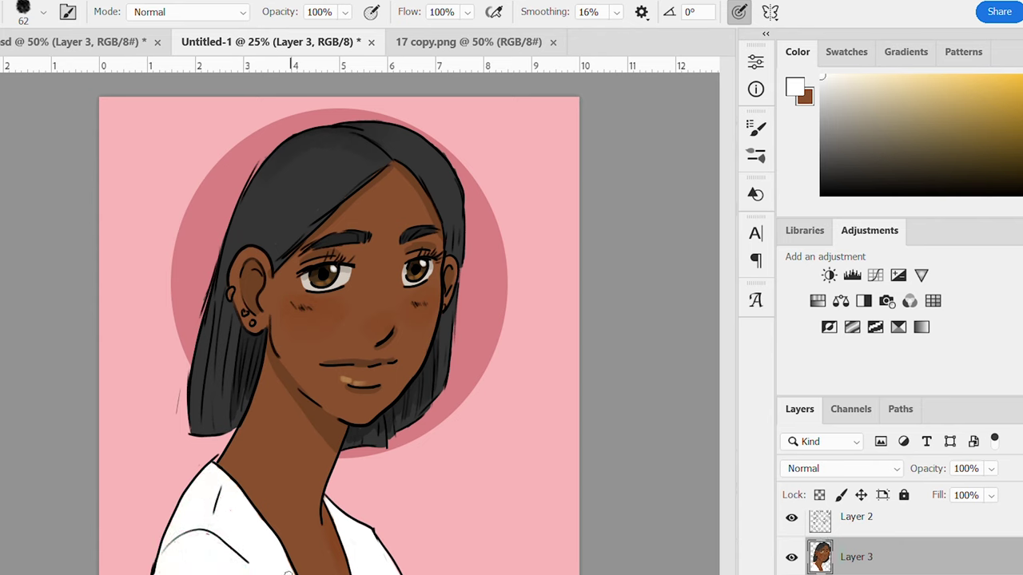
left_click_drag(831, 182, 746, 276)
left_click(43, 12)
left_click_drag(67, 48, 20, 49)
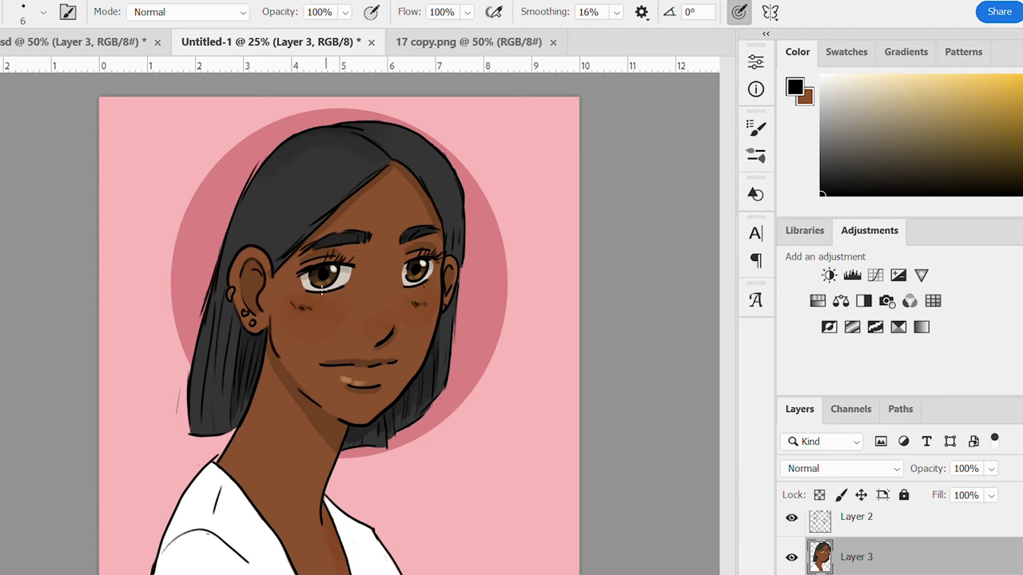
Lock the transparent pixels of Layer 2 and mix a very dark brown from the sampled skin tone
left_click(902, 521)
left_click(819, 496)
key("i")
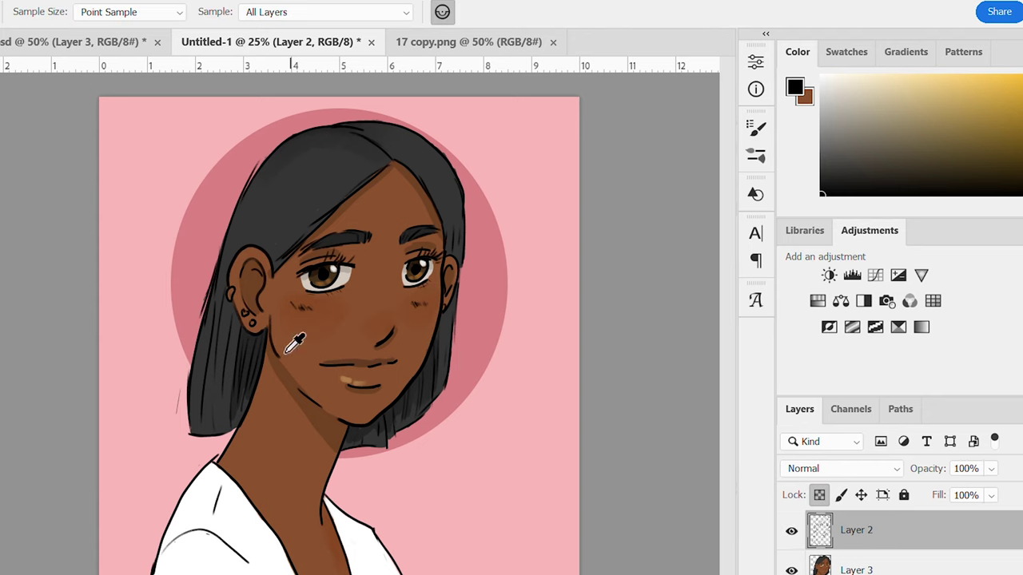
left_click(284, 354)
left_click(981, 169)
Recolour the jaw and cheek line art dark brown with a hard round brush, enlarging it to 40 px for the remaining skin outlines
key("b")
left_click(43, 12)
left_click(22, 58)
left_click_drag(270, 323, 313, 405)
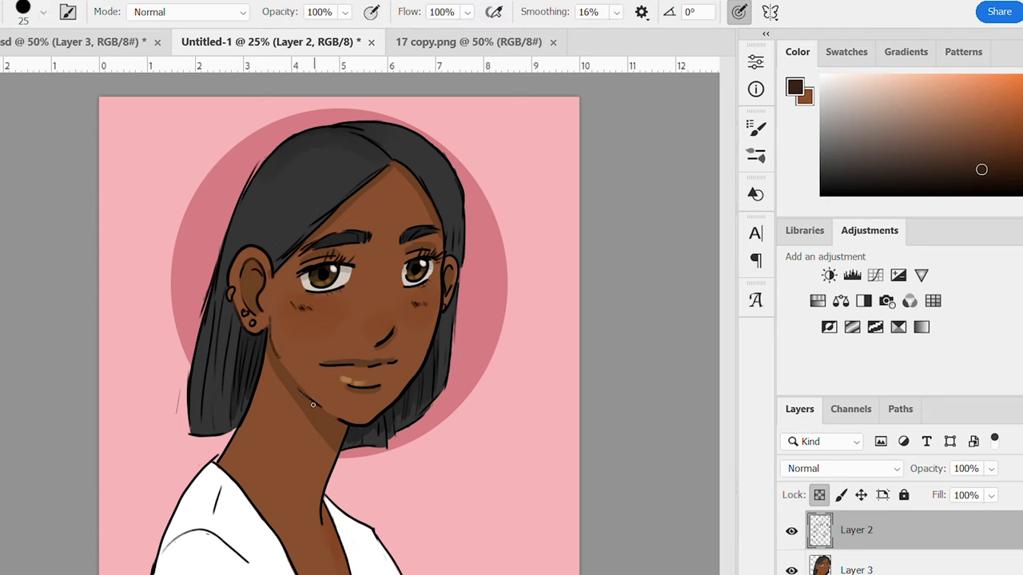
key("bracketright")
key("bracketright")
key("bracketright")
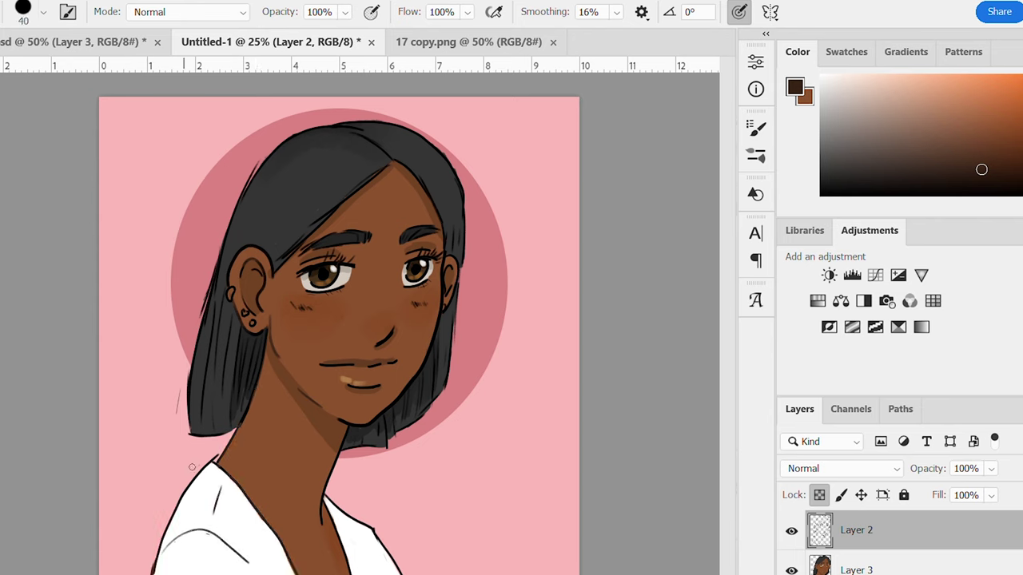